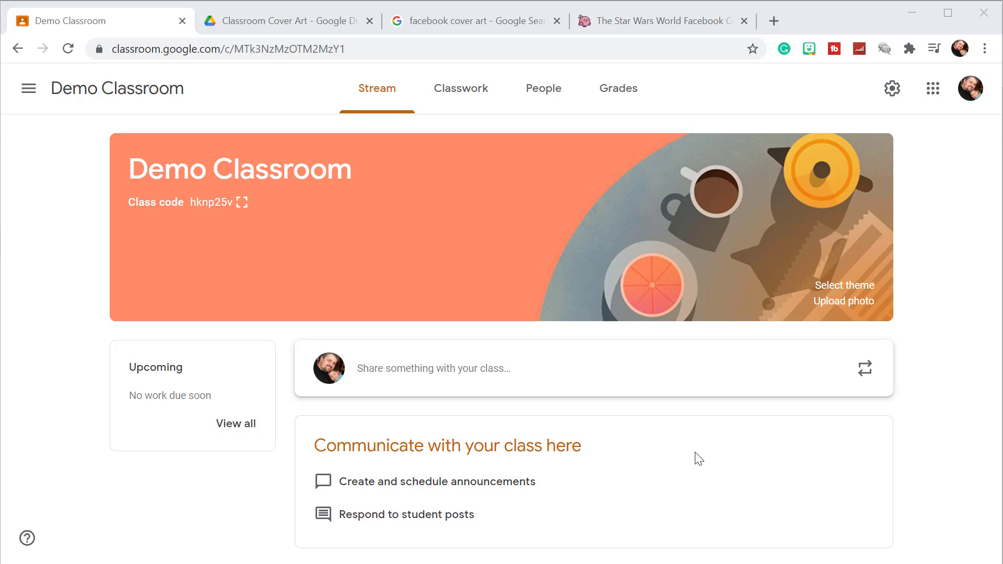
Browse the built-in Classroom theme categories, including Arts and Sports, then close the gallery without choosing.
click(843, 286)
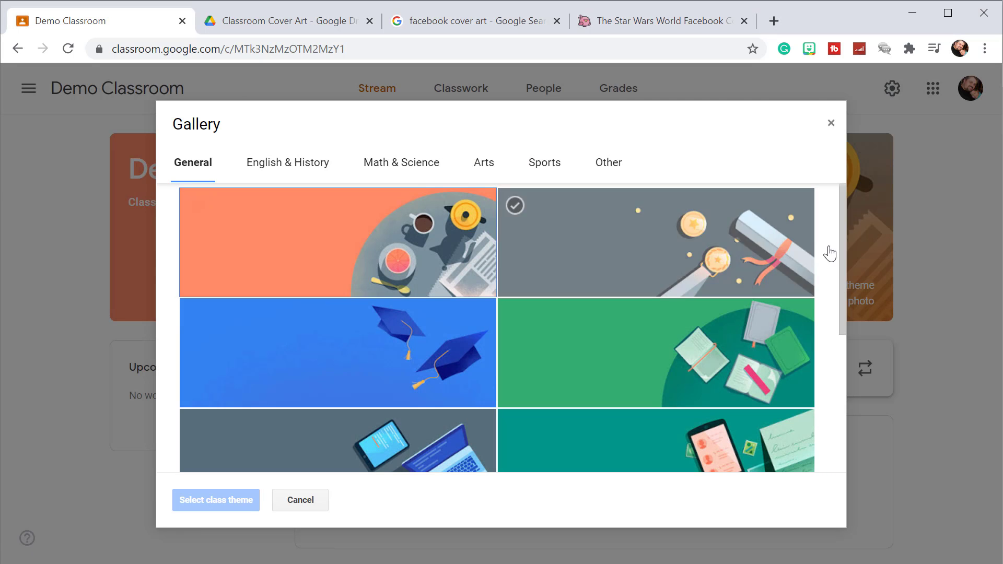
scroll(843, 251, down, 3)
scroll(835, 302, up, 3)
click(329, 167)
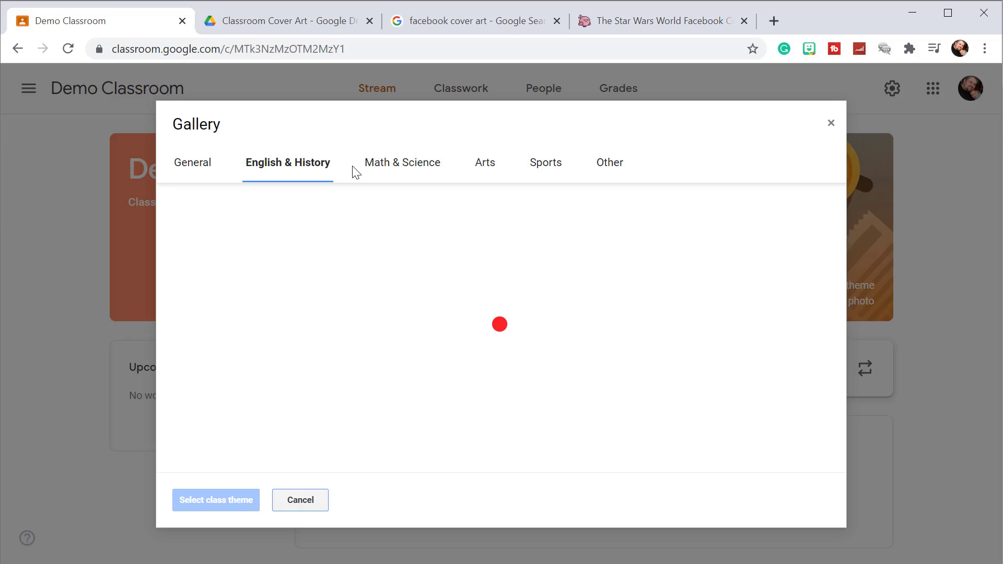
click(498, 165)
click(543, 164)
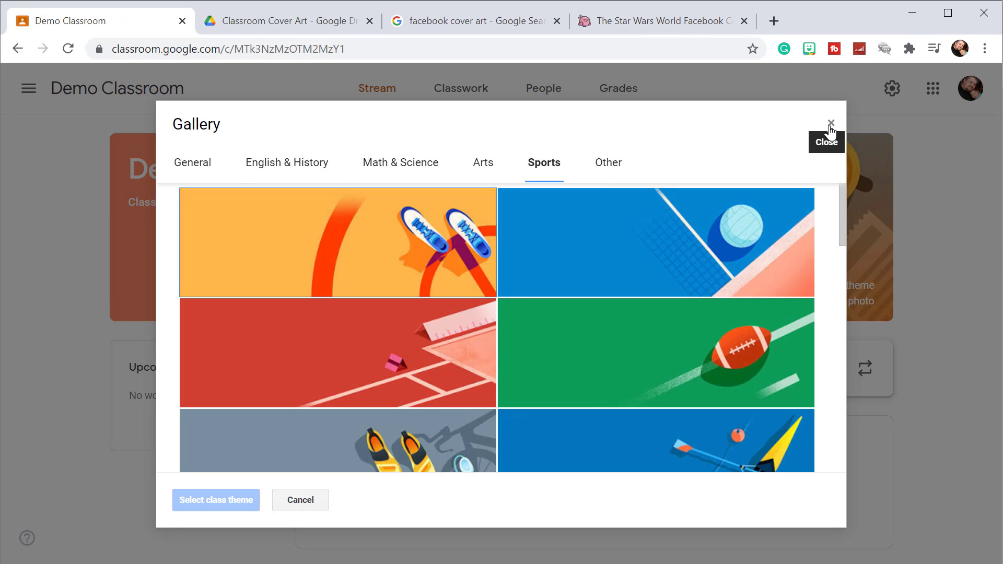
click(830, 124)
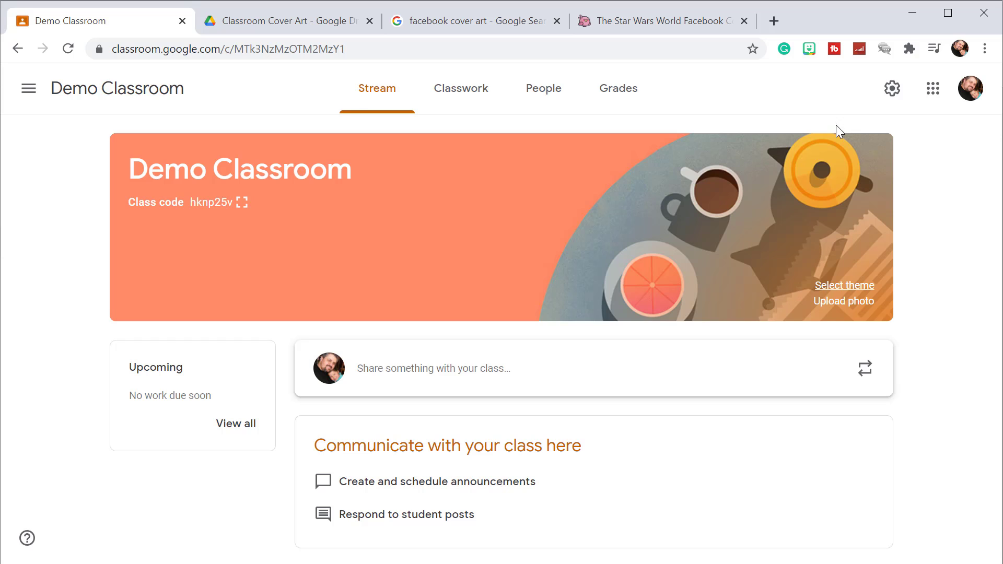
Go to the Classroom Cover Art Drive folder and start a new item under More.
click(272, 22)
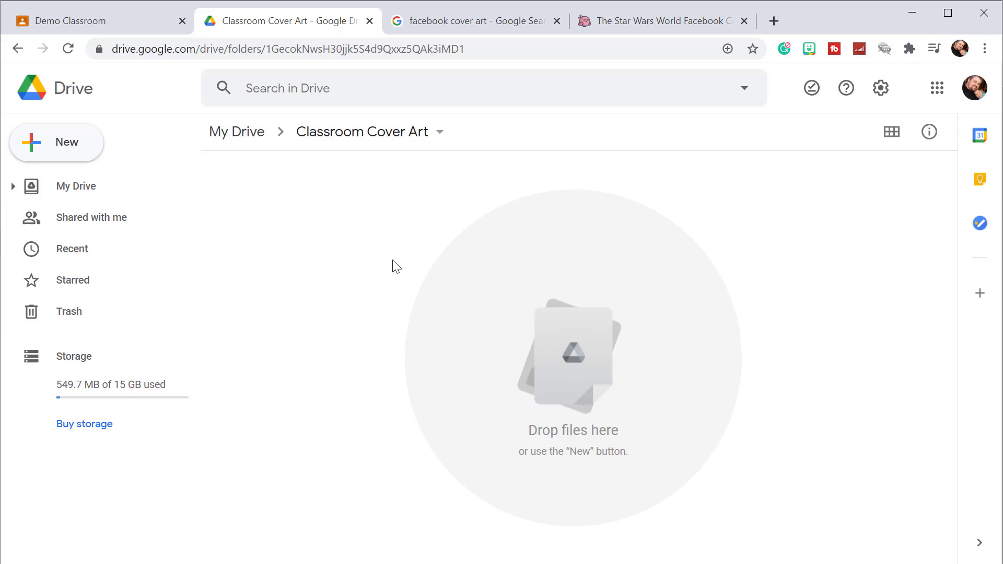
click(74, 149)
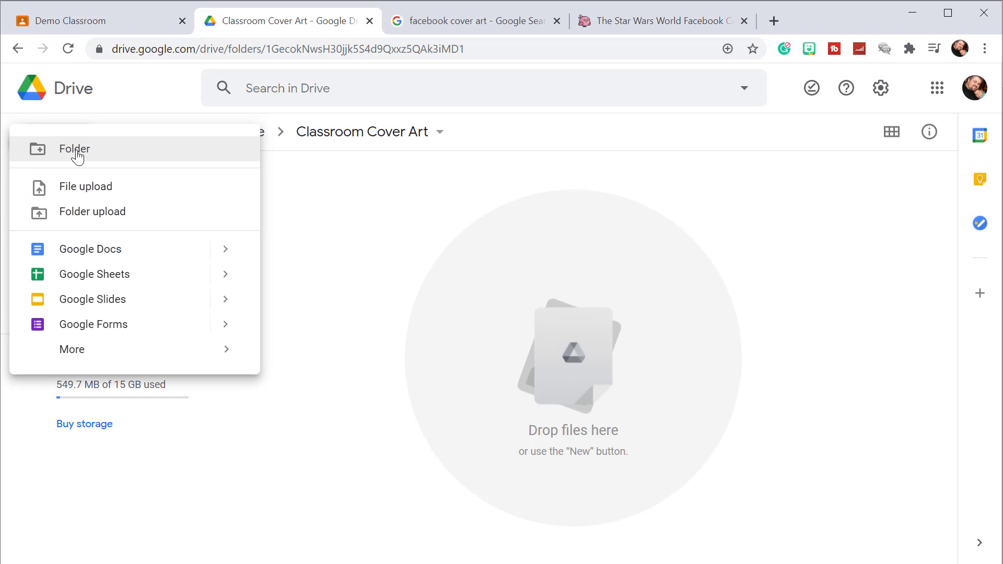
mouse_move(81, 352)
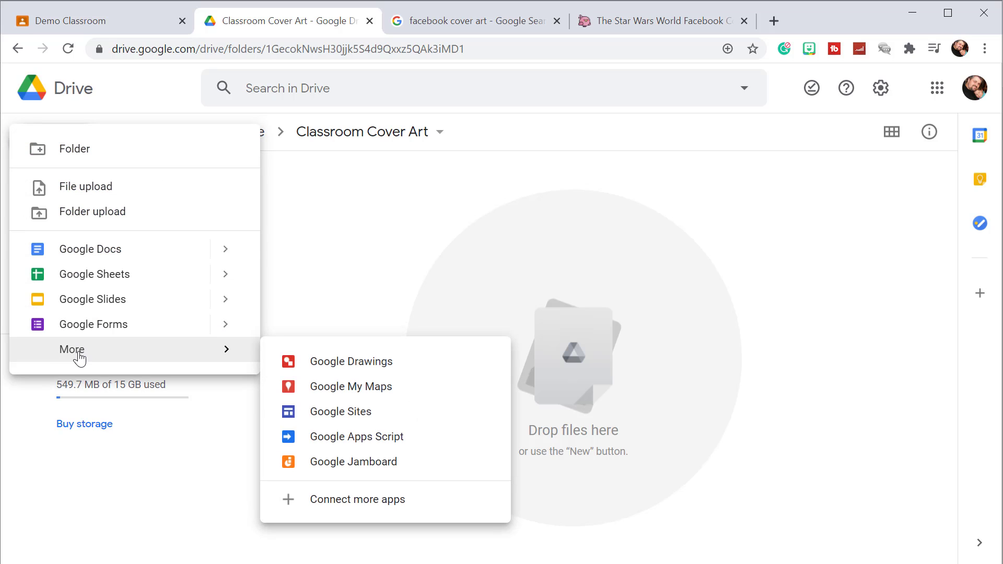
Create a new Google Drawings file and choose a Custom page size in Page setup.
click(426, 373)
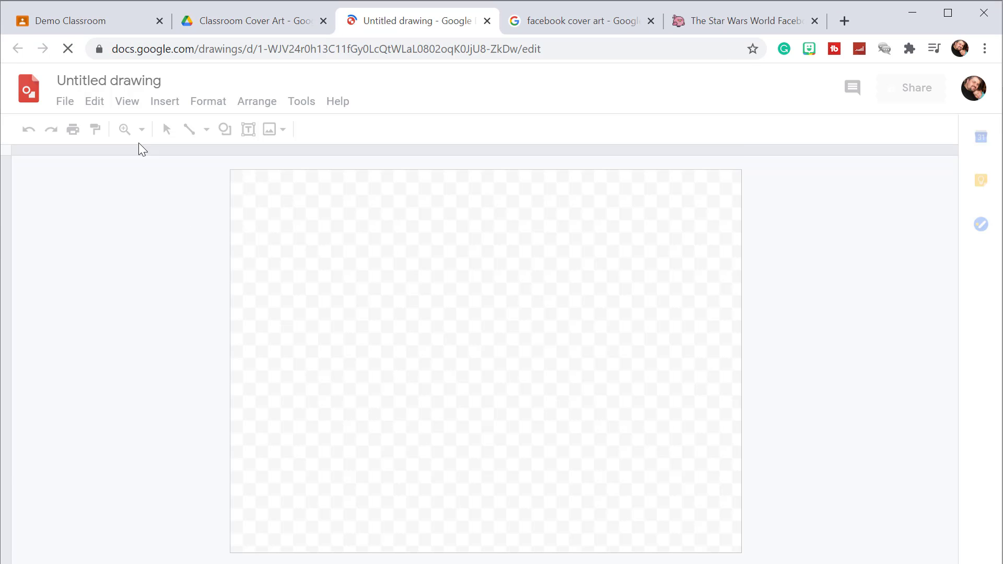
click(66, 102)
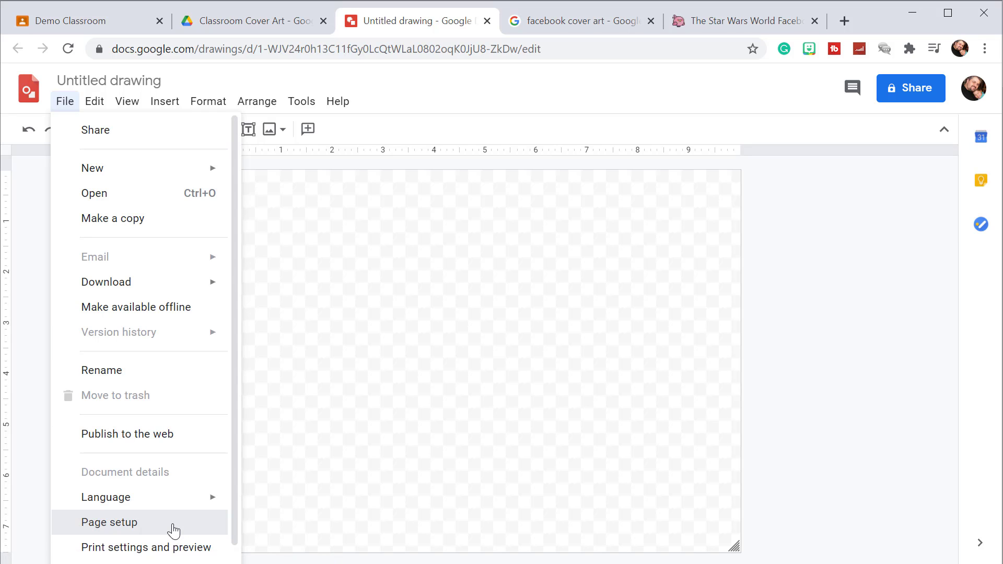
click(174, 531)
click(478, 296)
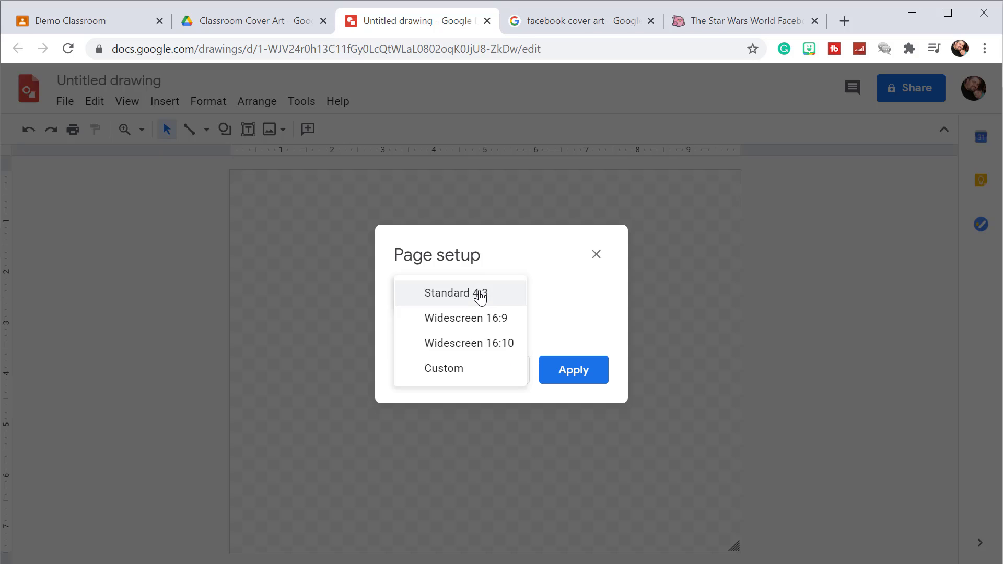
click(472, 378)
Set the custom page size to 1000 × 250 pixels and apply it.
click(426, 336)
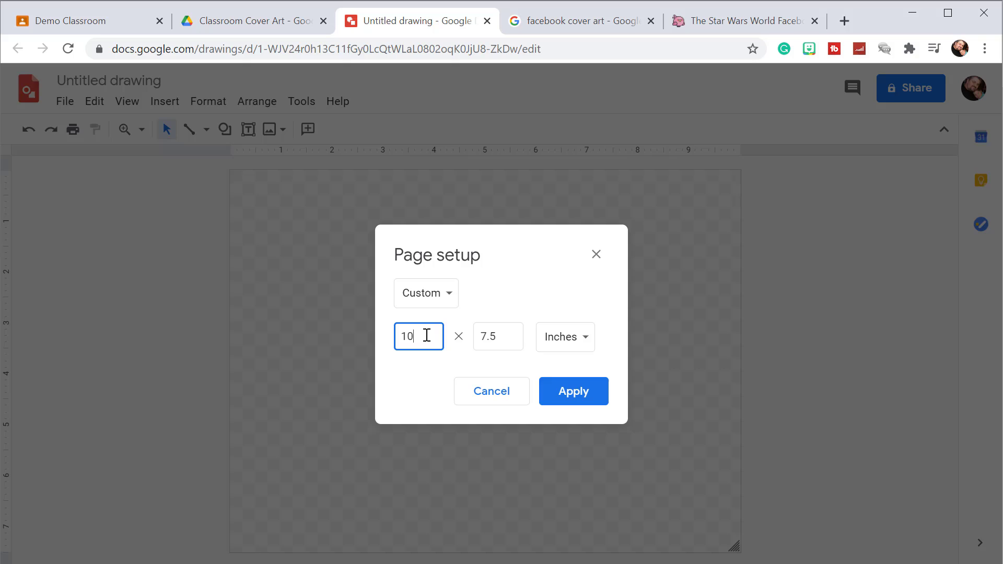
click(558, 340)
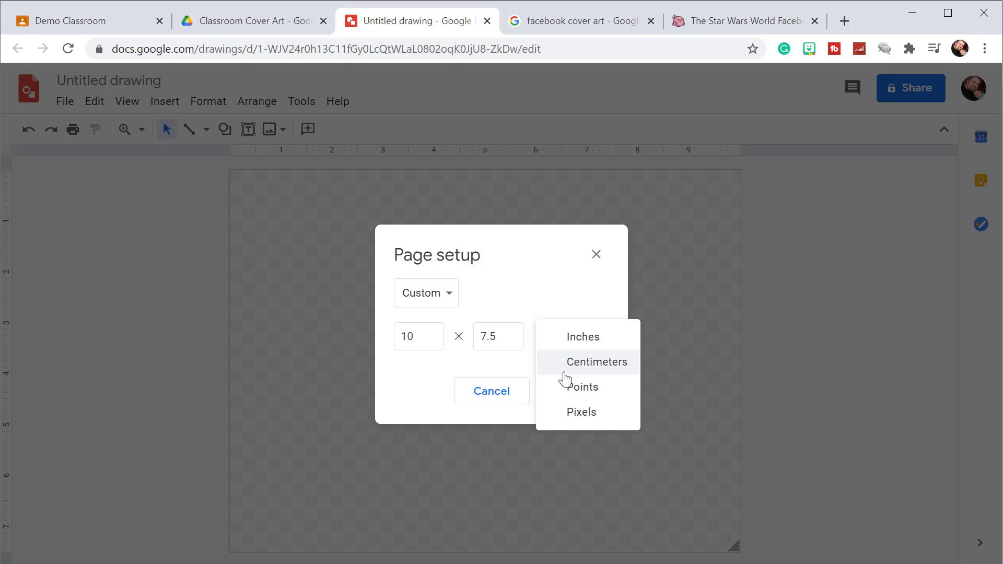
click(578, 415)
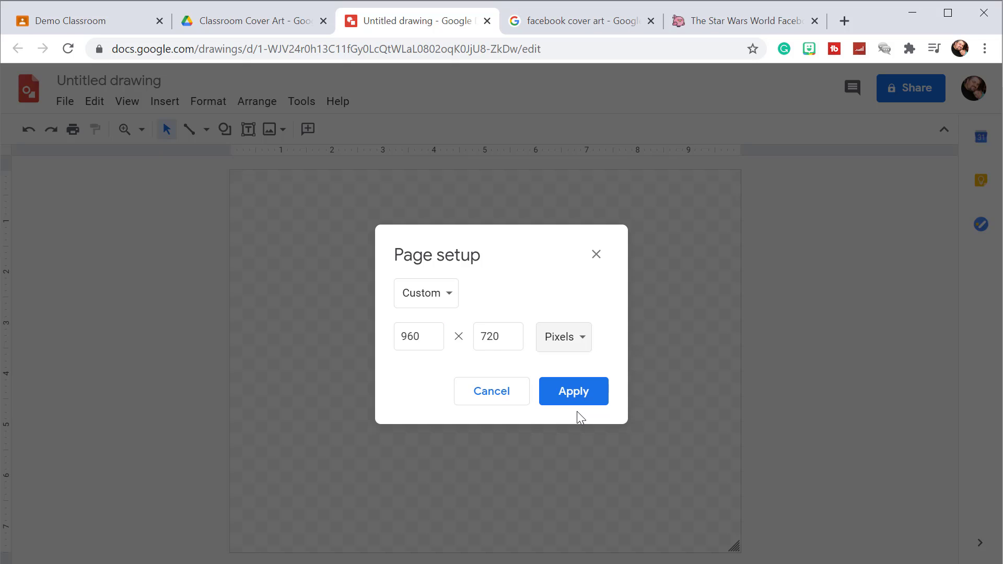
drag(435, 334, 349, 339)
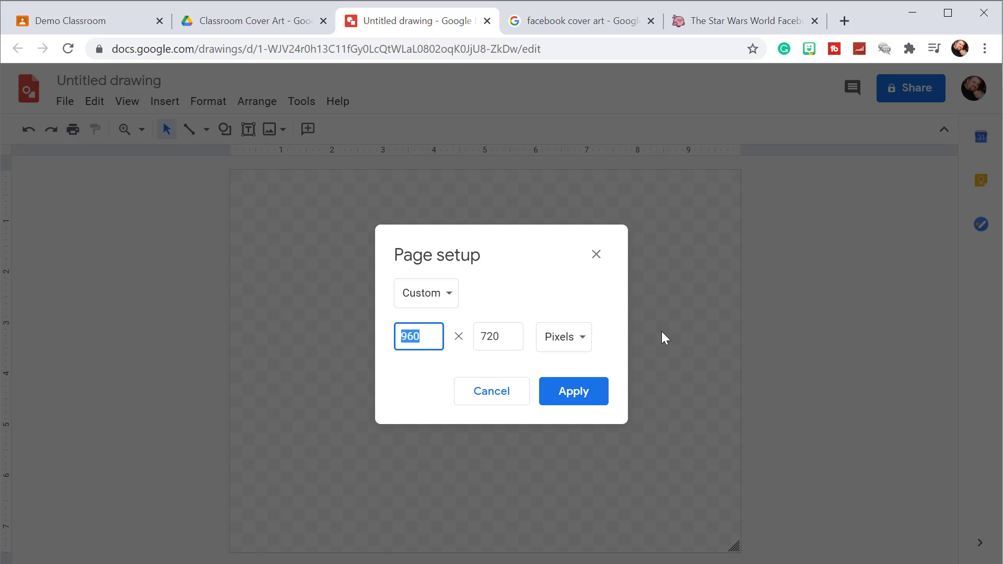
text(1000)
drag(504, 342, 471, 345)
text(25)
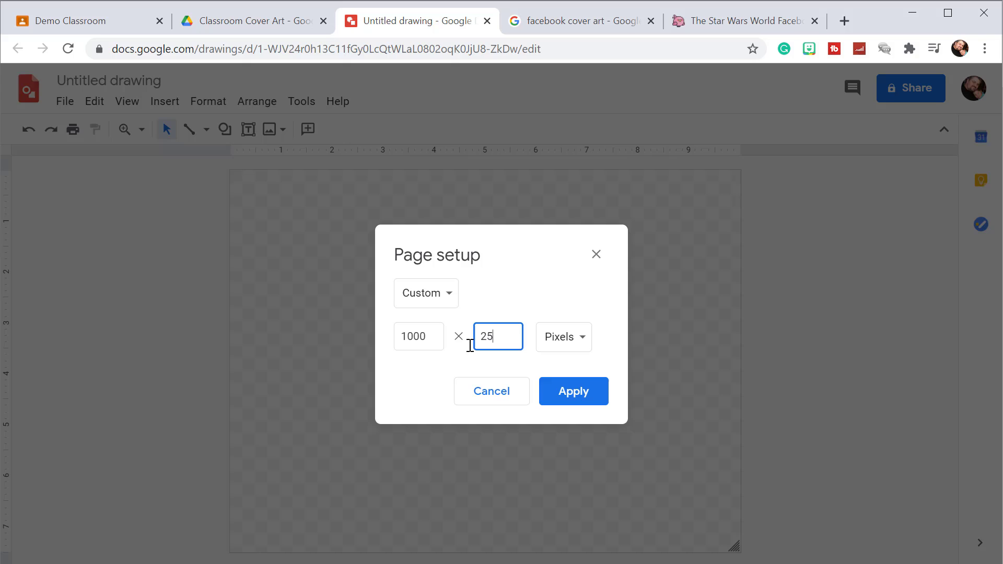
click(594, 400)
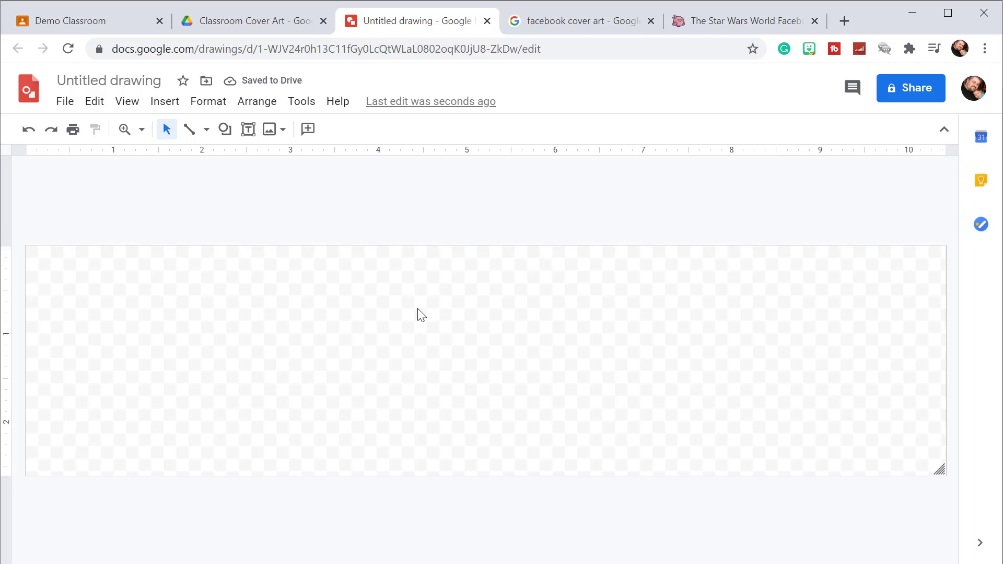
Draw a rectangle and stretch its corners out to the edges of the 1000 × 250 canvas.
click(225, 132)
mouse_move(289, 165)
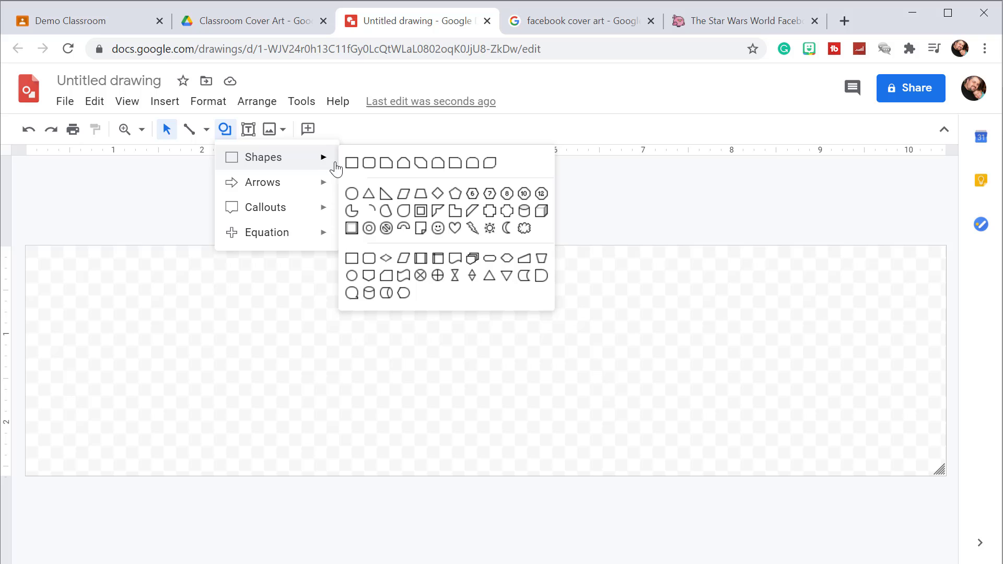
click(352, 164)
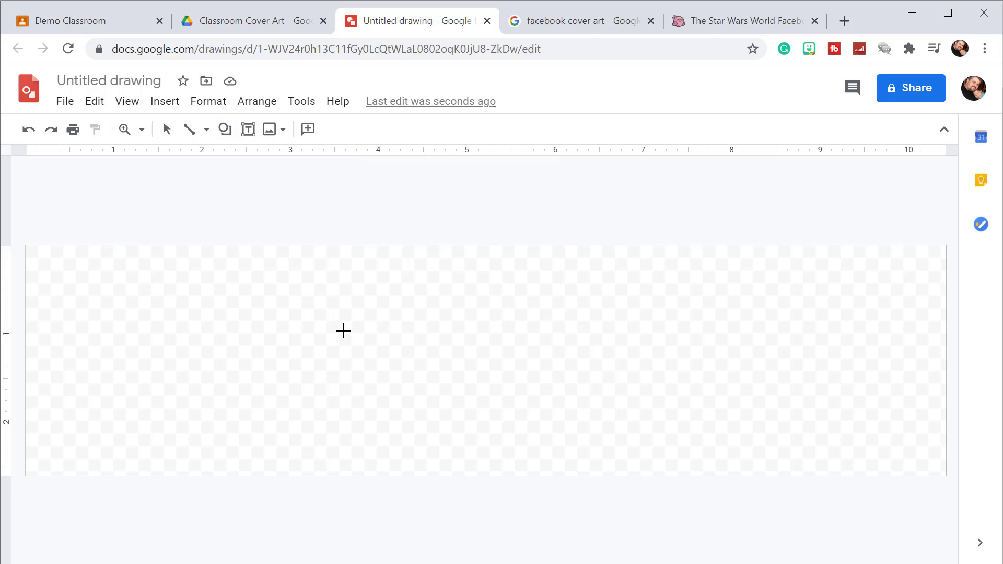
drag(308, 316, 453, 395)
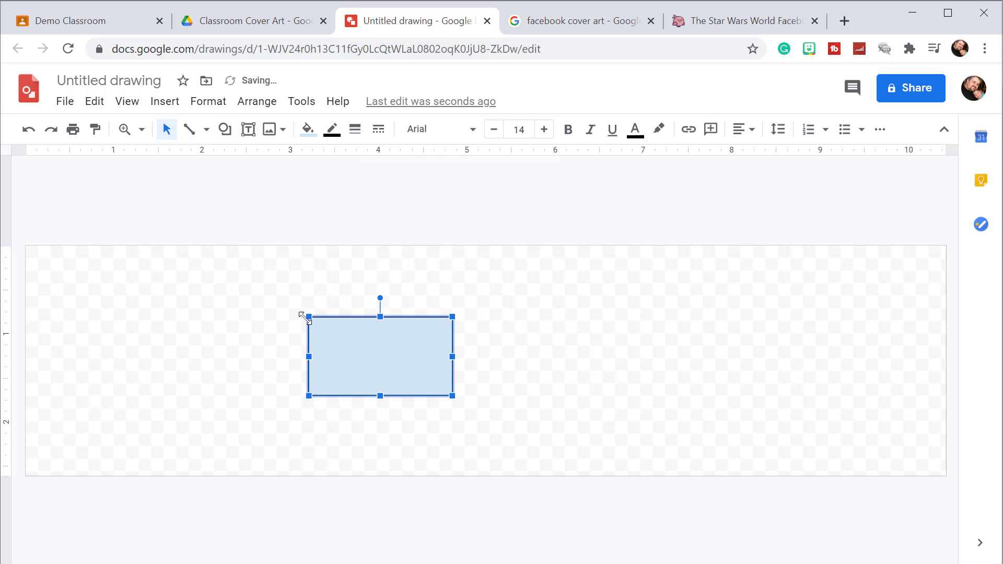
drag(309, 316, 23, 245)
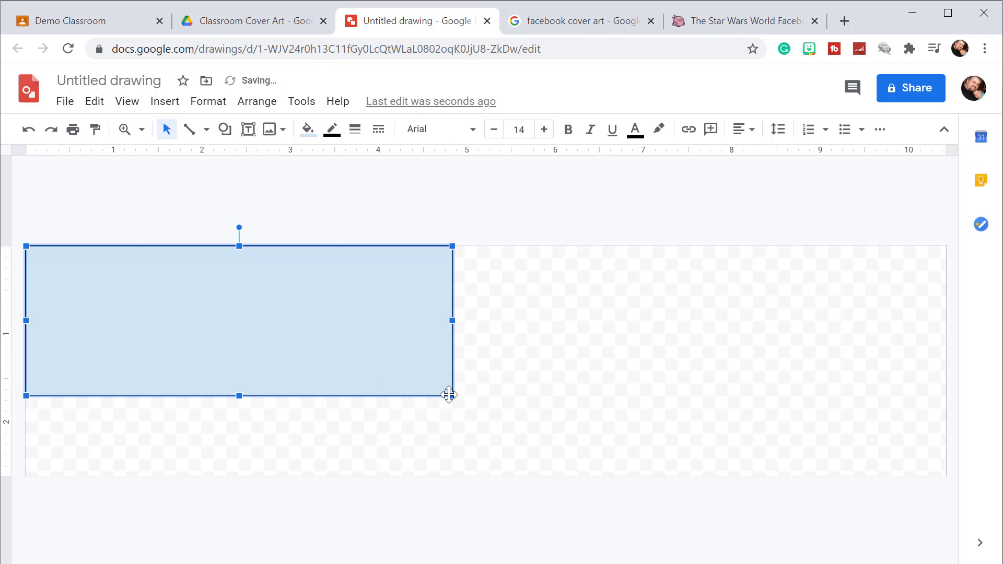
drag(452, 395, 944, 475)
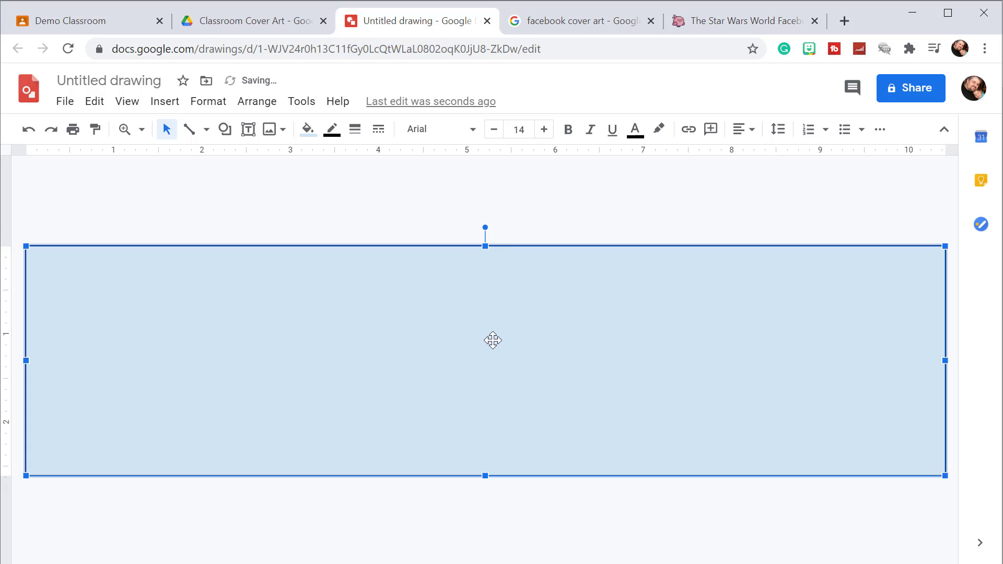
Try two gradient swatches and settle on a light-blue radial gradient fill for the rectangle.
click(308, 130)
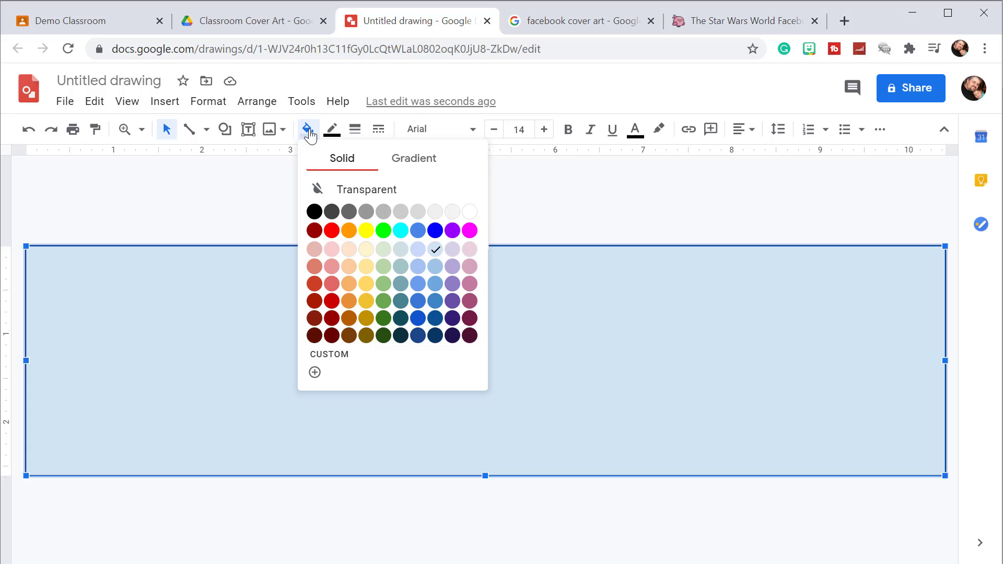
click(422, 167)
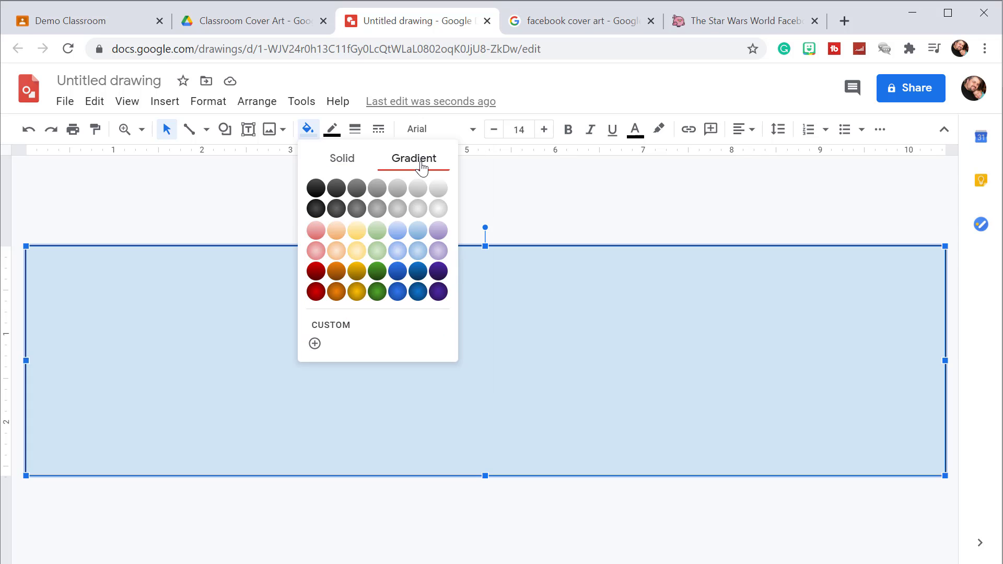
click(396, 251)
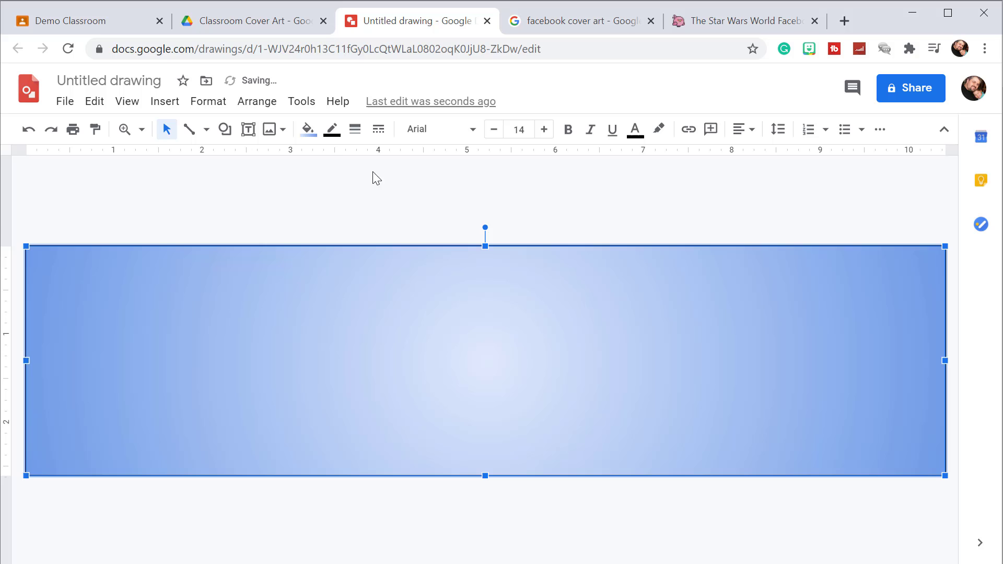
click(308, 130)
click(418, 251)
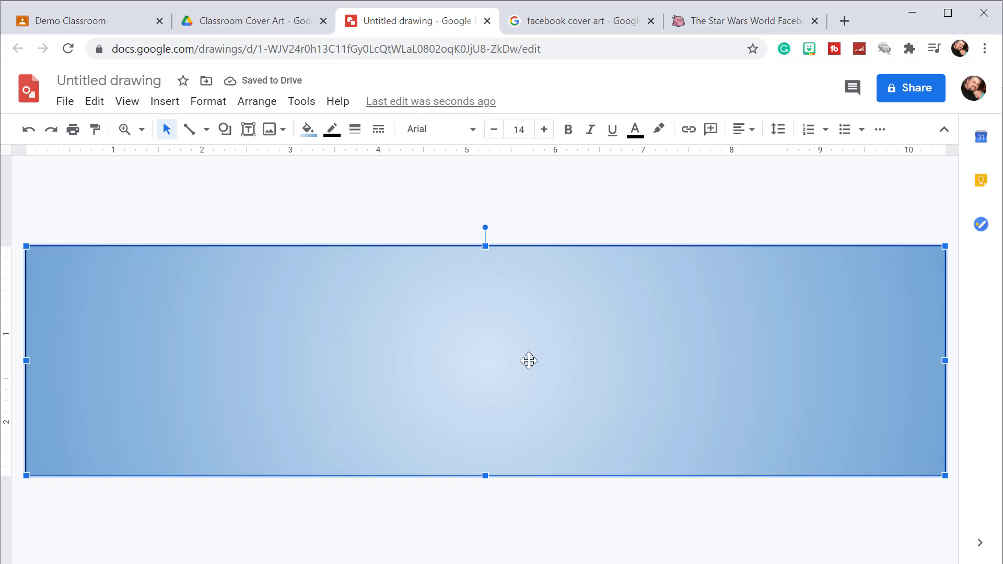
Add a text box reading 'WELCOME' with 'to Mr. C's Class' on a second line.
click(248, 131)
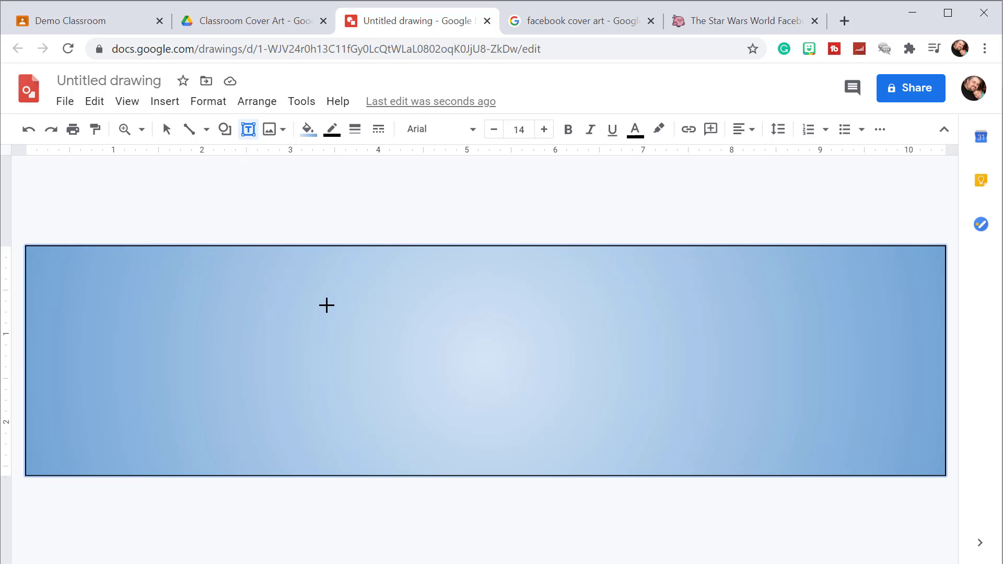
drag(308, 293, 686, 380)
text(E)
key(BackSpace)
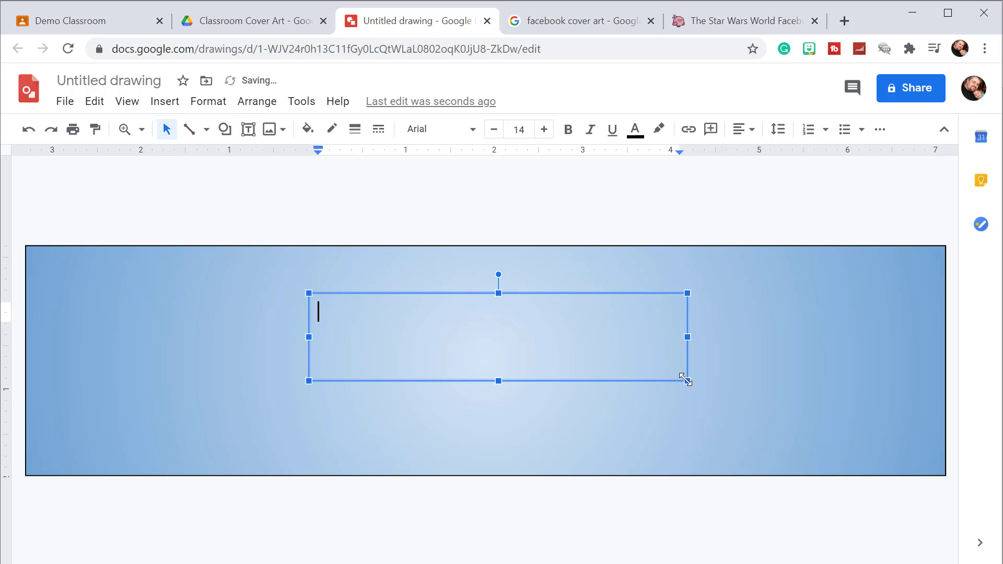
text(WELCOME)
key(Return)
text(to)
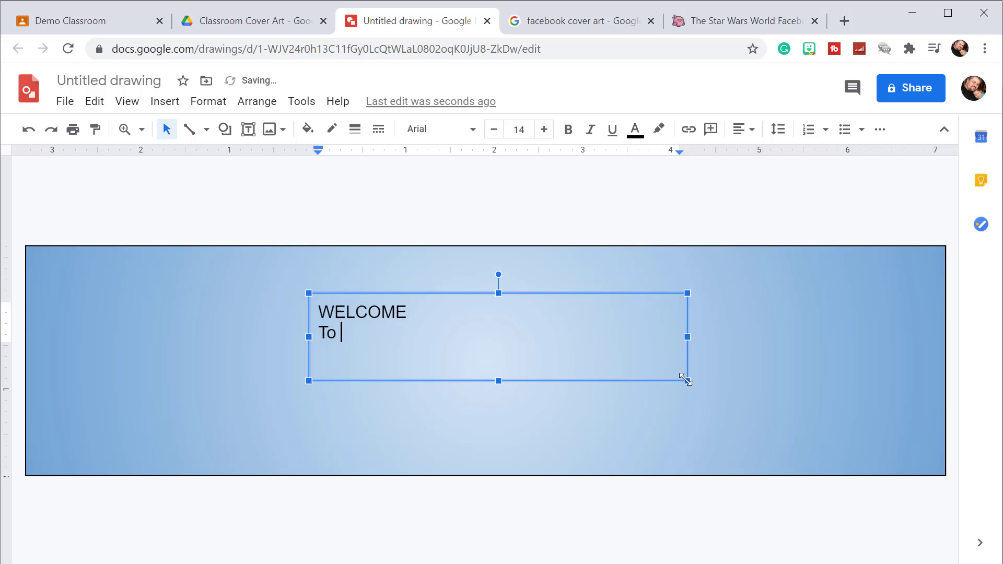
key(ctrl+z)
text(Mr. C's Class)
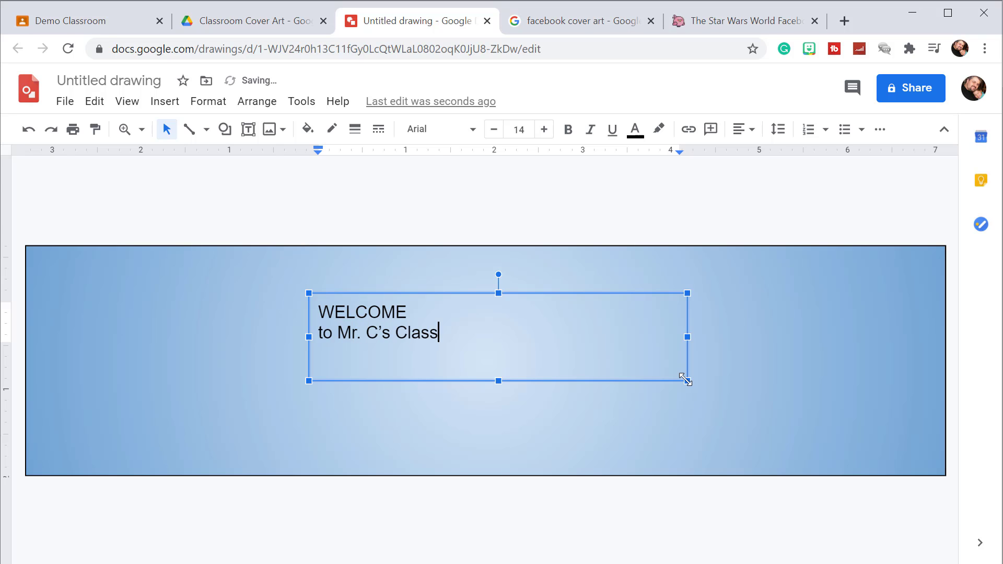
Centre both text lines and increase their font size.
drag(443, 333, 306, 309)
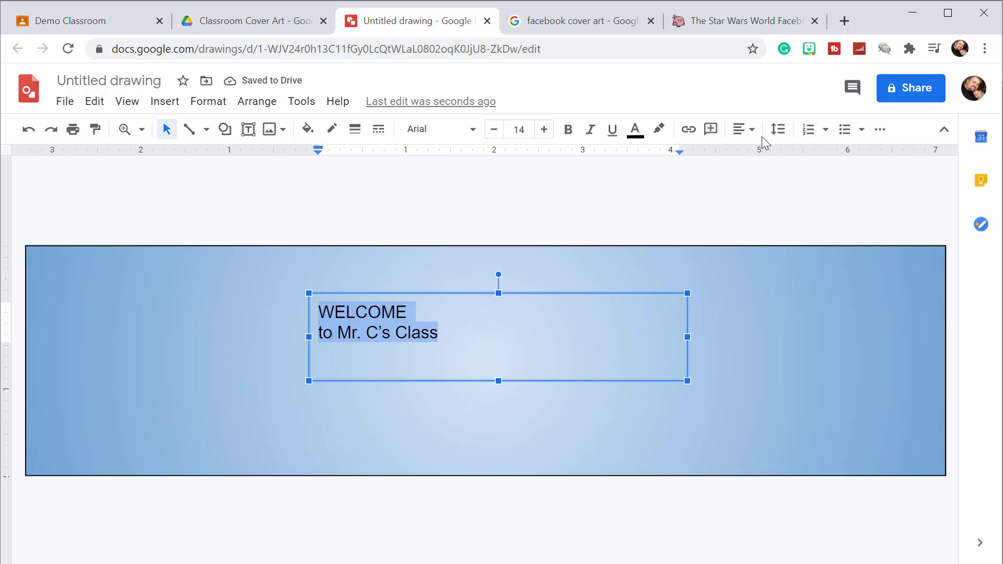
click(743, 129)
click(764, 155)
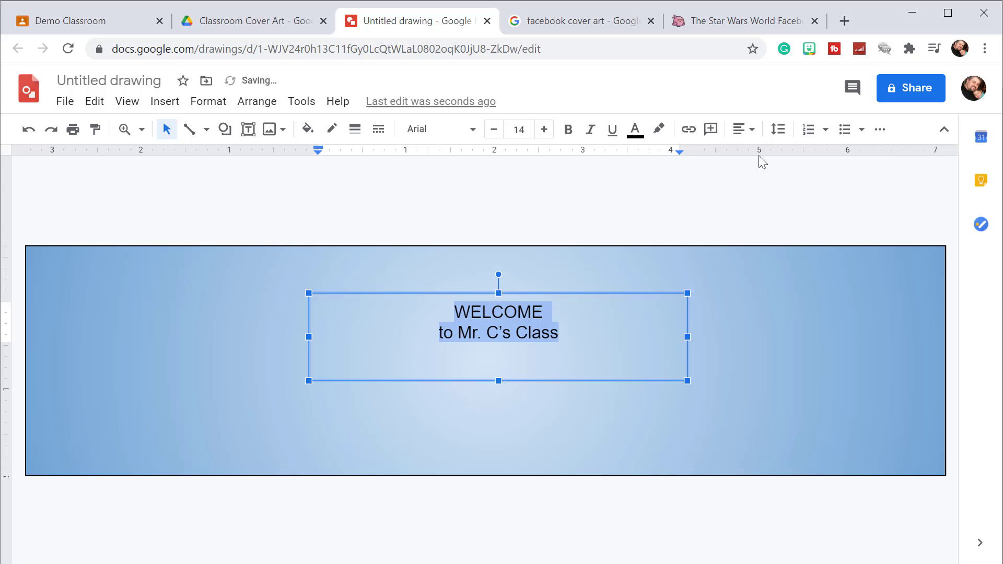
click(543, 129)
click(543, 129)
click(543, 129)
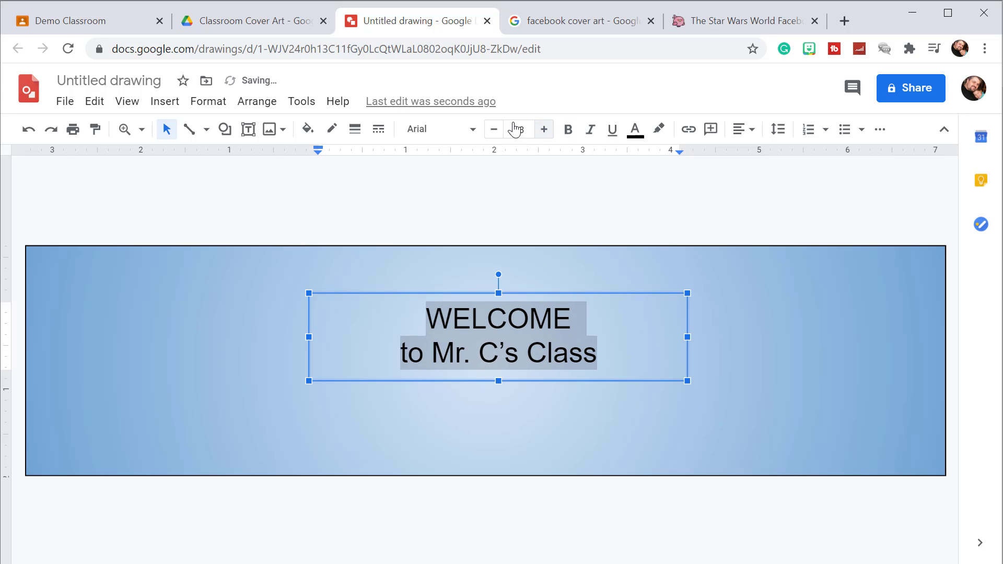
Make the text Ubuntu, yellow, bold and italic.
click(474, 135)
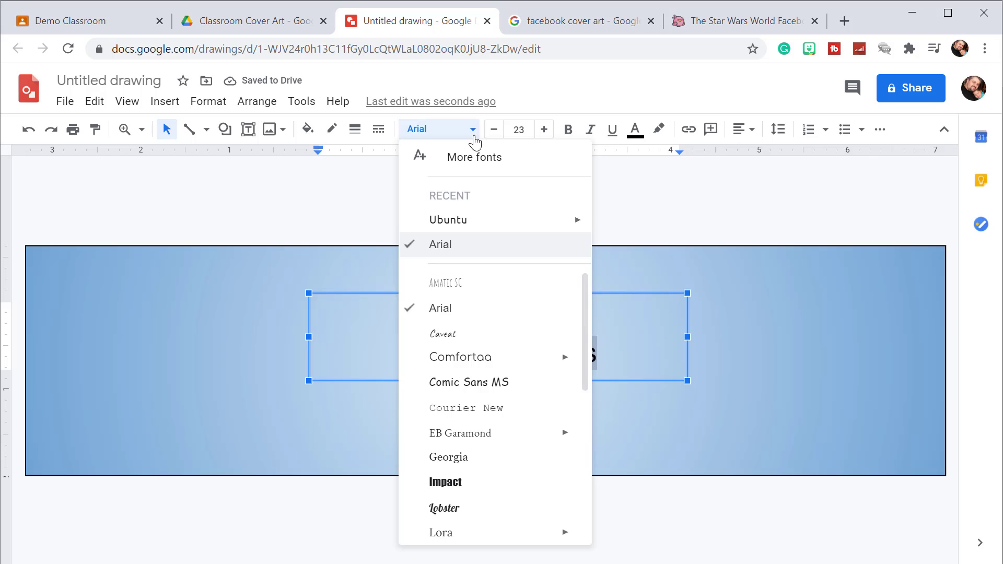
click(441, 222)
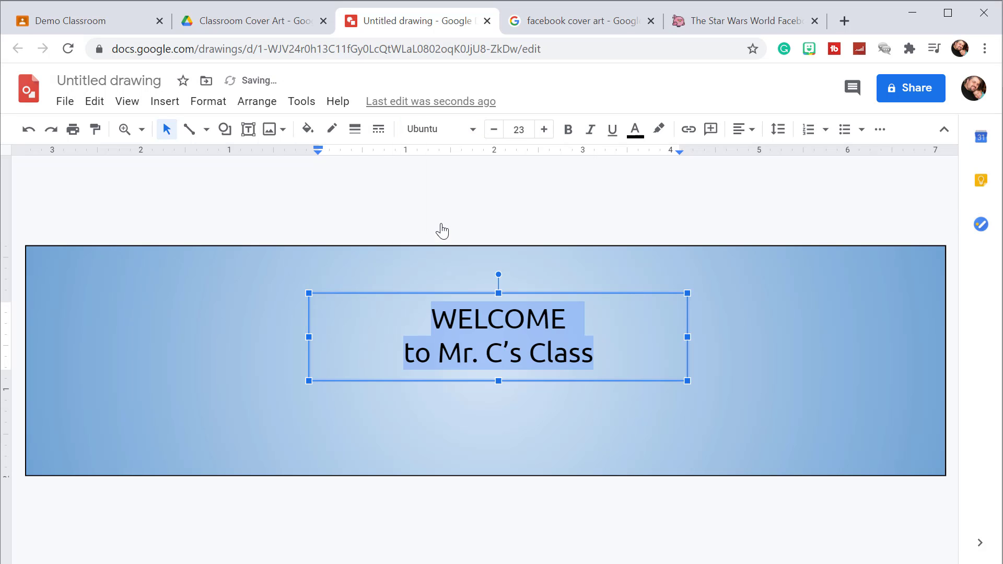
click(635, 137)
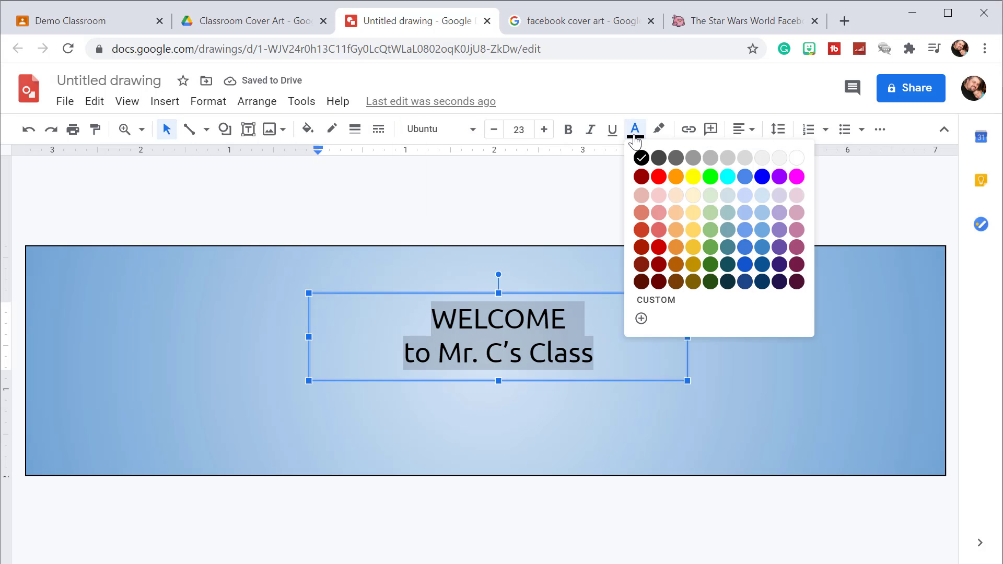
click(693, 177)
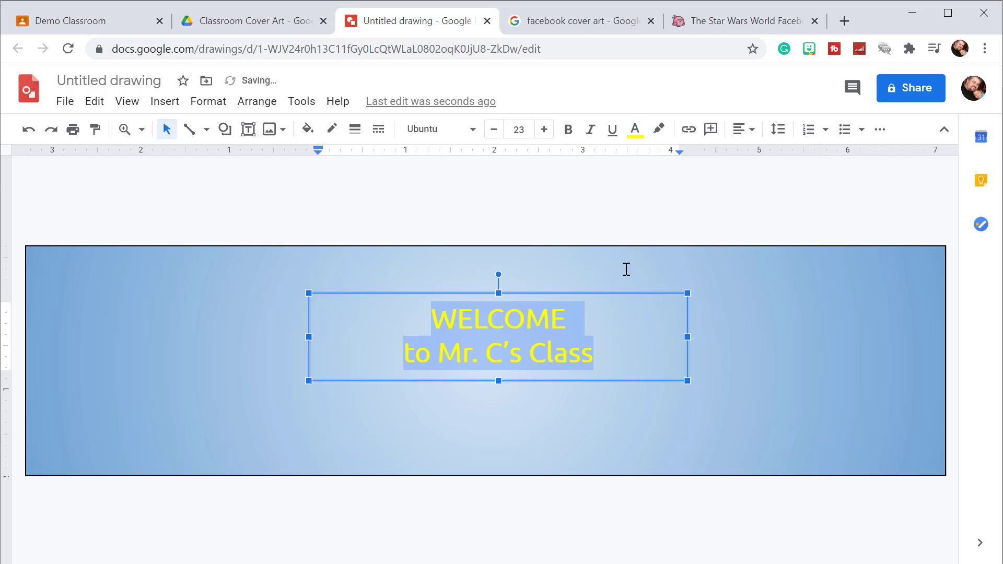
click(567, 129)
click(590, 128)
Enlarge the text box and raise the text size to 37.
click(659, 428)
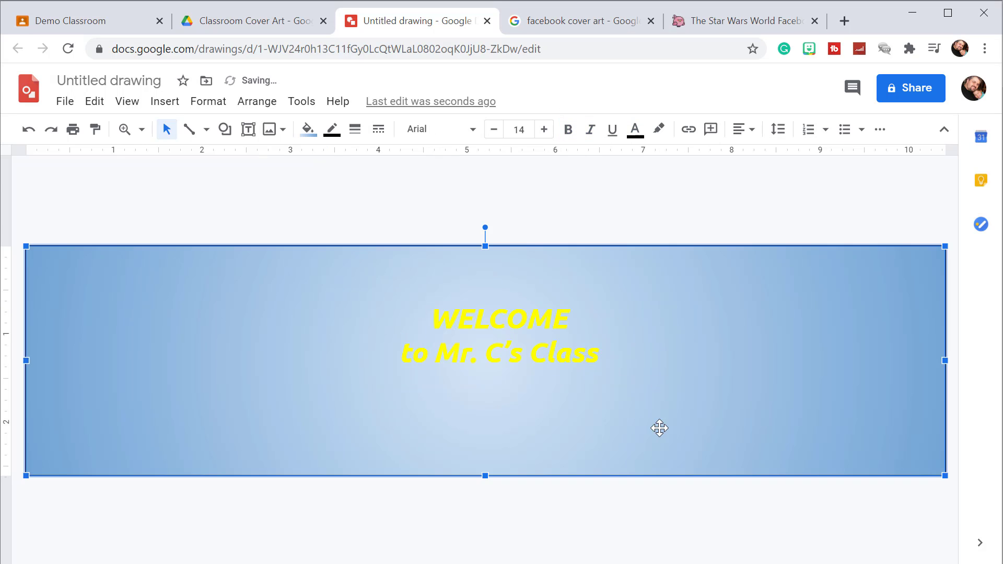
click(525, 340)
drag(687, 378, 720, 417)
drag(618, 353, 450, 320)
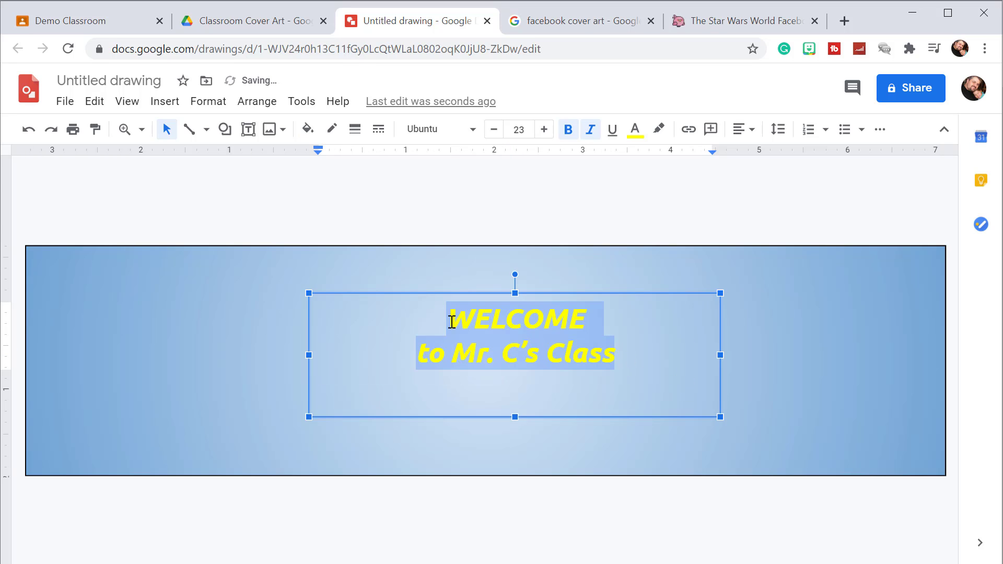
click(543, 131)
click(543, 131)
click(543, 131)
click(544, 131)
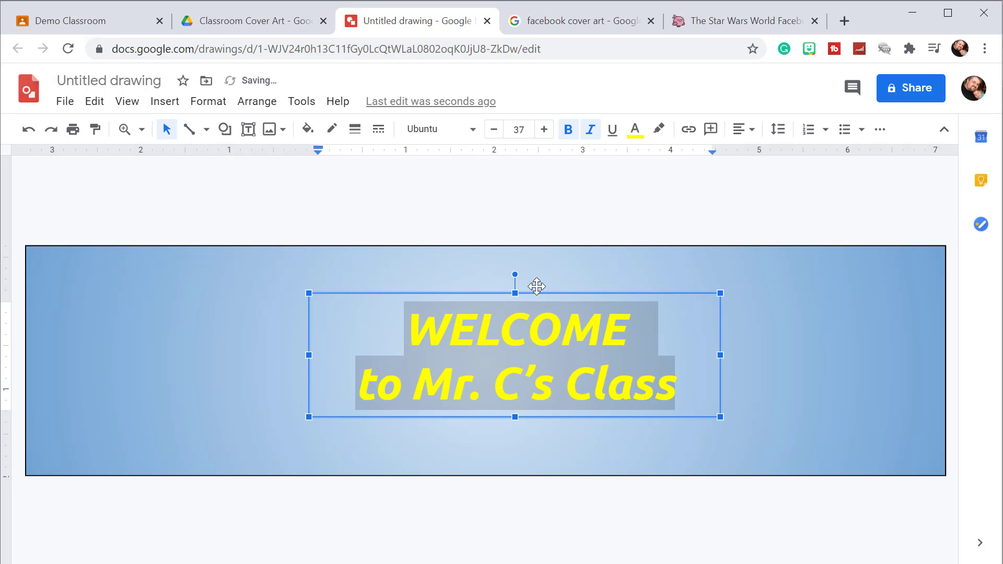
Deselect the finished text and bring up the Bitmoji extension panel.
click(536, 284)
click(574, 321)
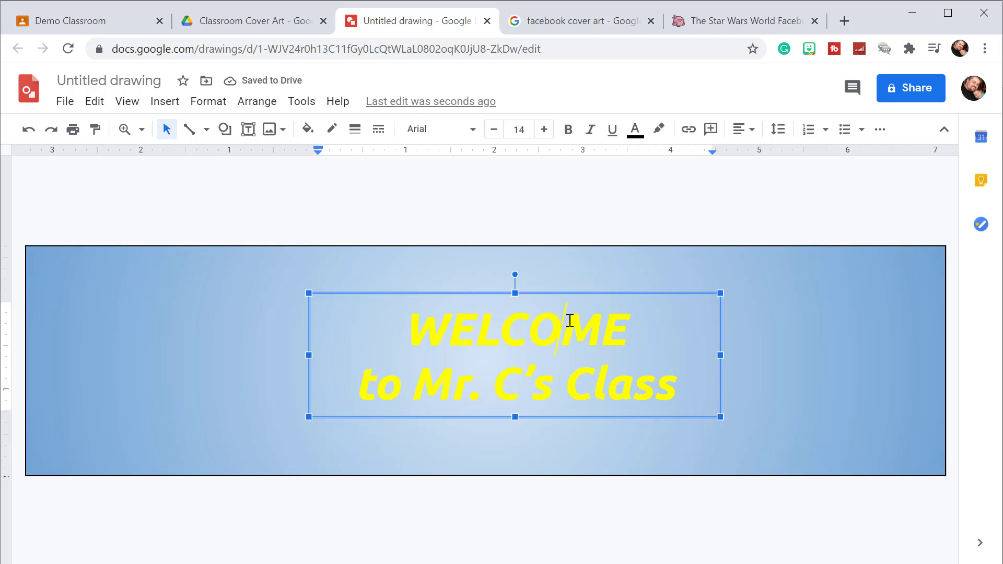
click(600, 268)
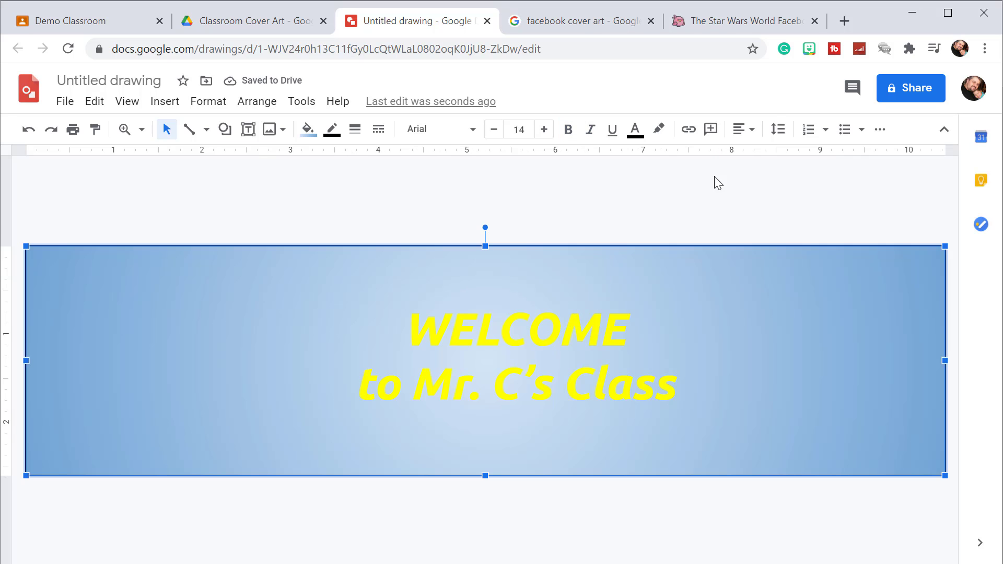
click(807, 53)
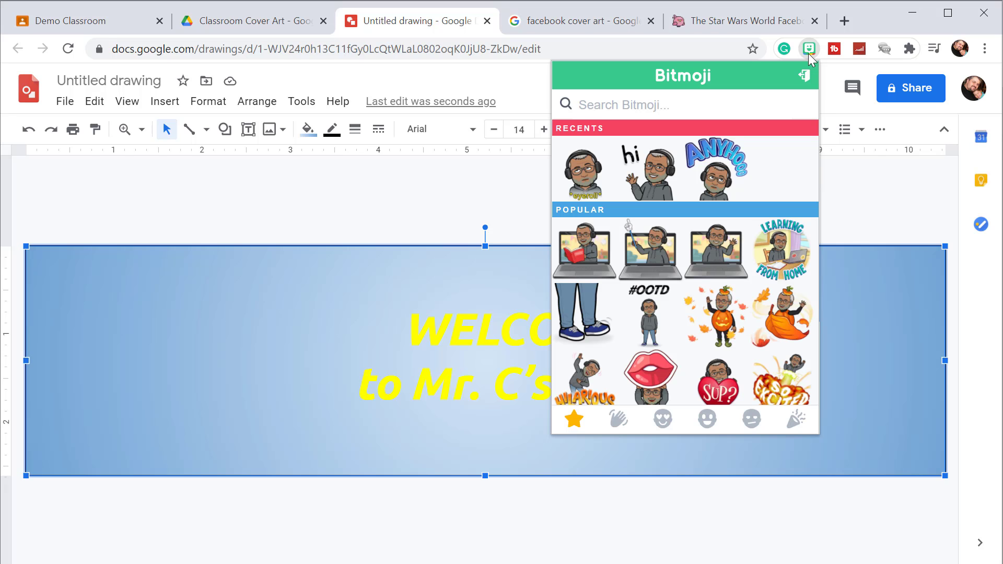
Save the eyeroll Bitmoji as a PNG and place it at the banner's right end.
right_click(583, 177)
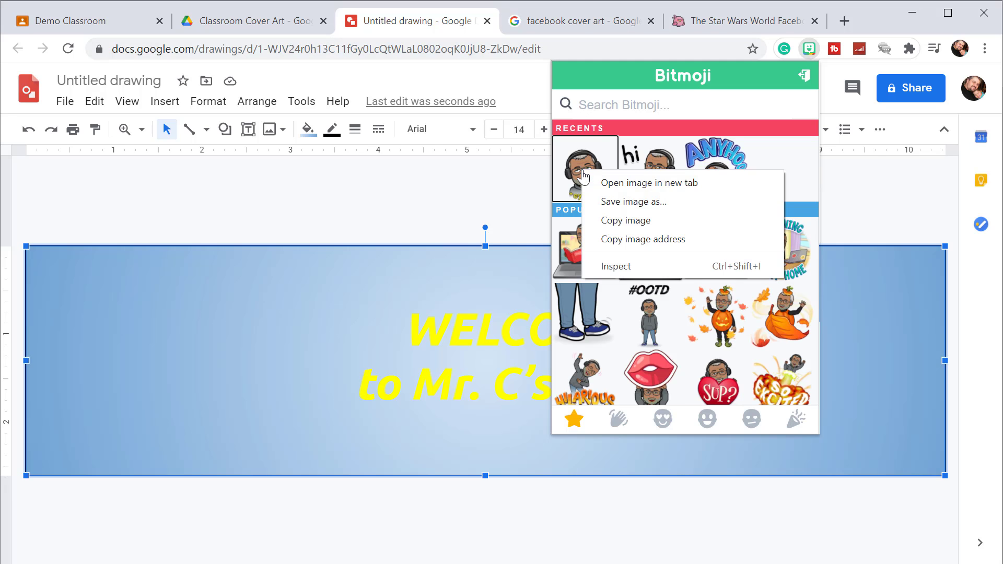
click(606, 207)
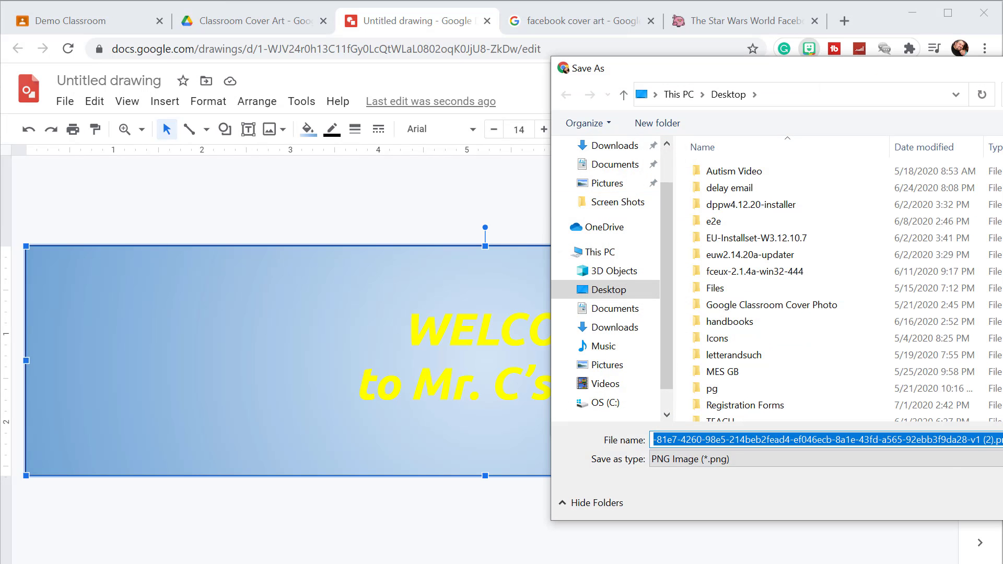
key(Return)
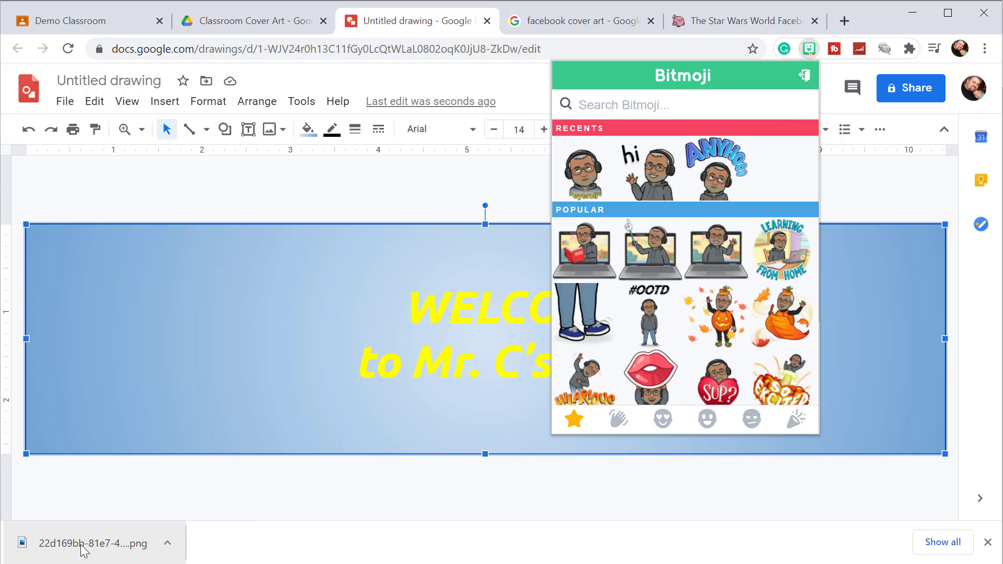
drag(119, 543, 791, 369)
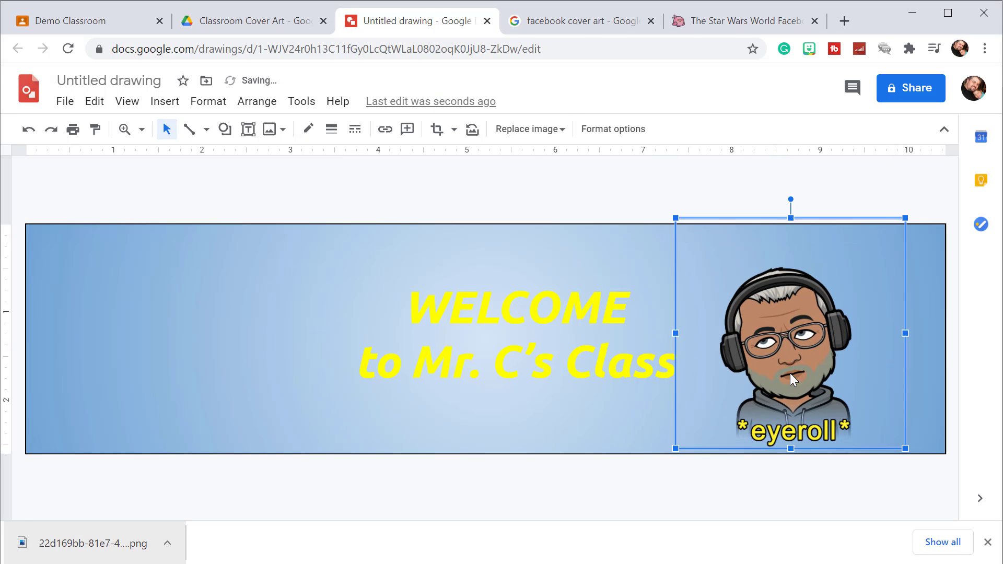
click(513, 503)
Move the WELCOME text box leftward, away from the Bitmoji.
click(557, 335)
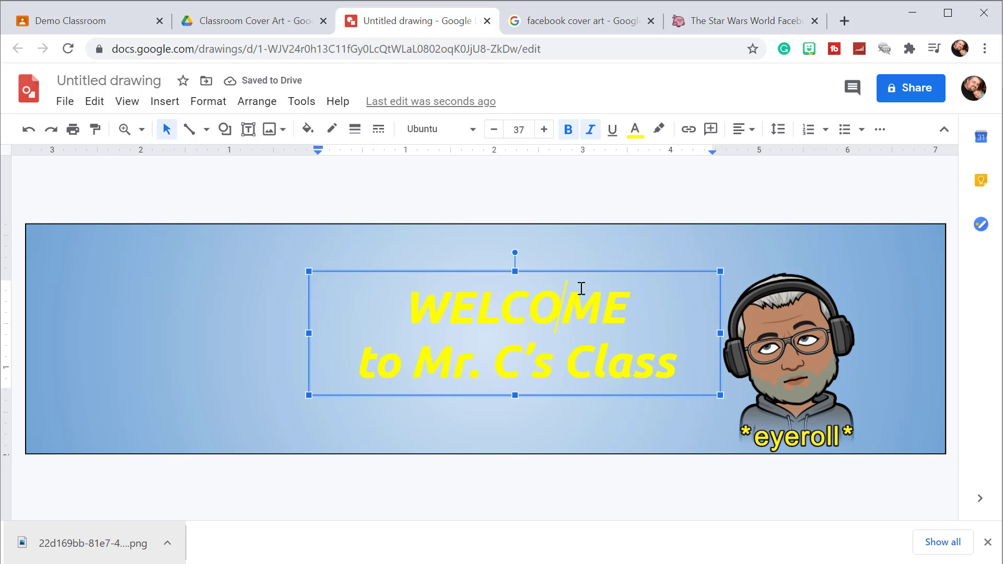
drag(586, 271, 533, 272)
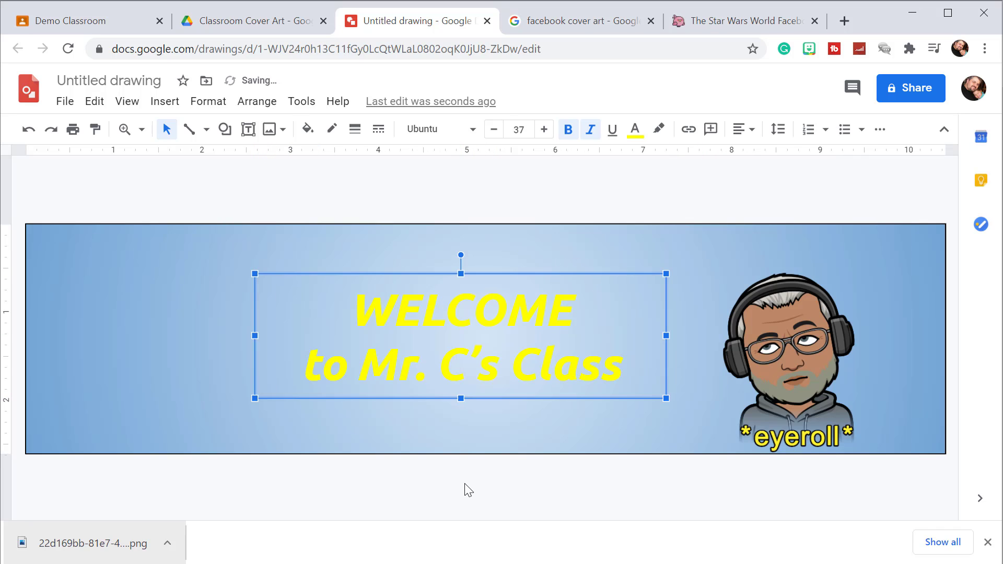
click(467, 483)
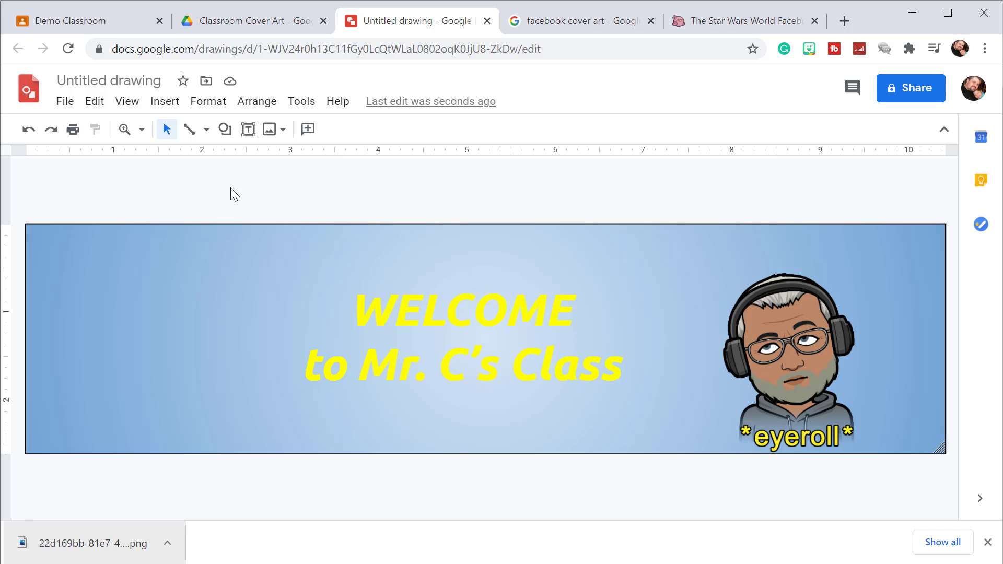
Download the banner as a PNG image, saved as Untitled drawing (1).png.
click(70, 108)
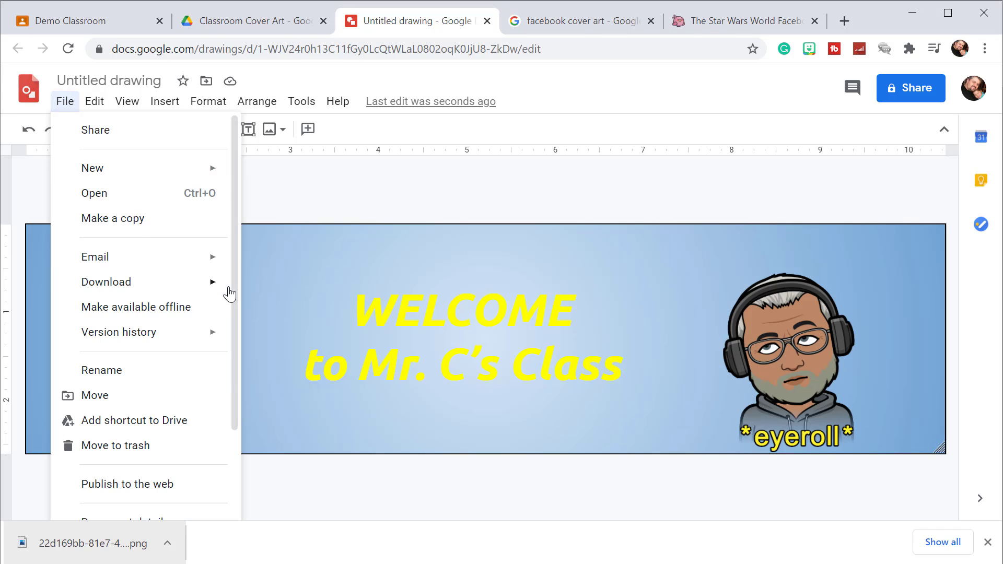
mouse_move(219, 290)
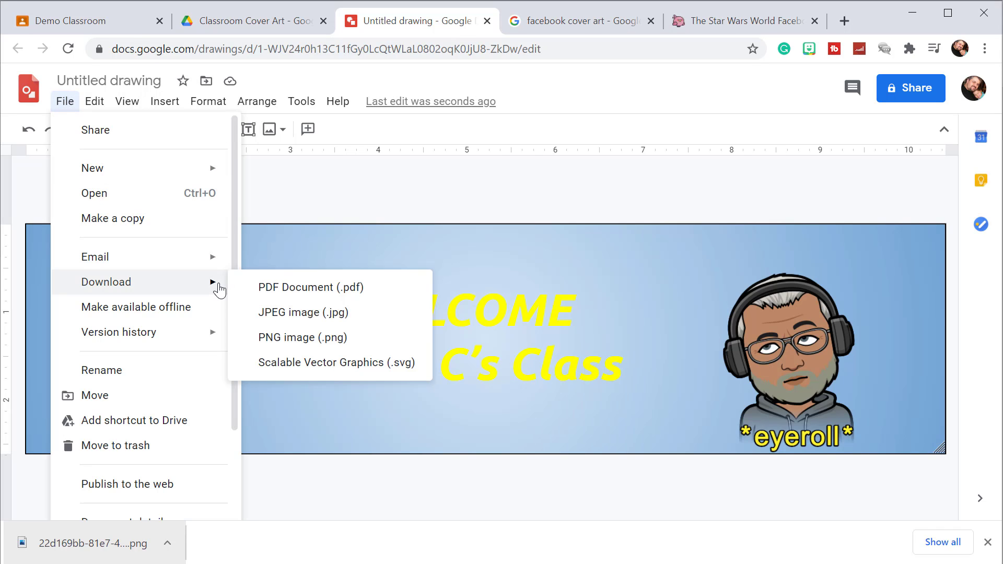
click(364, 347)
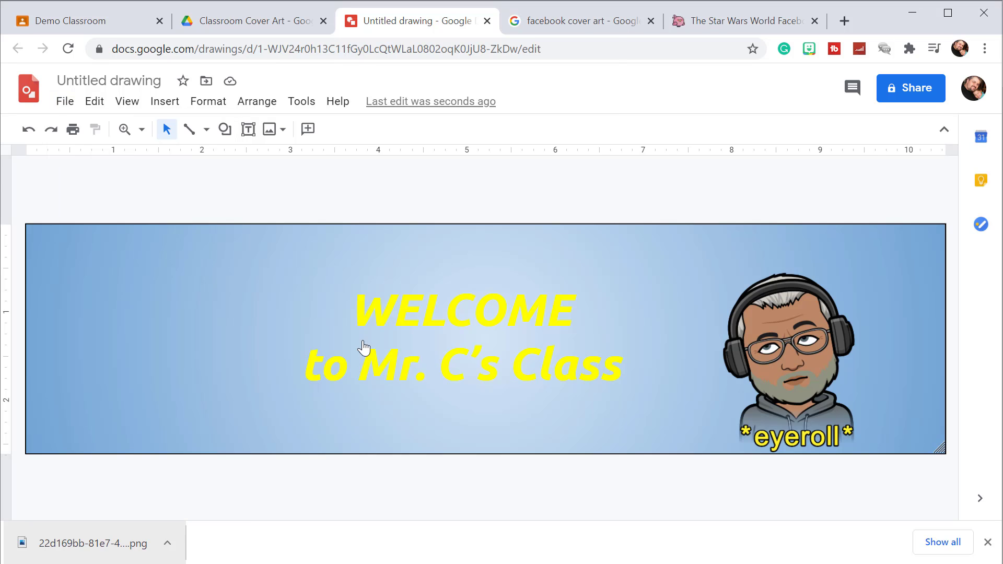
click(491, 448)
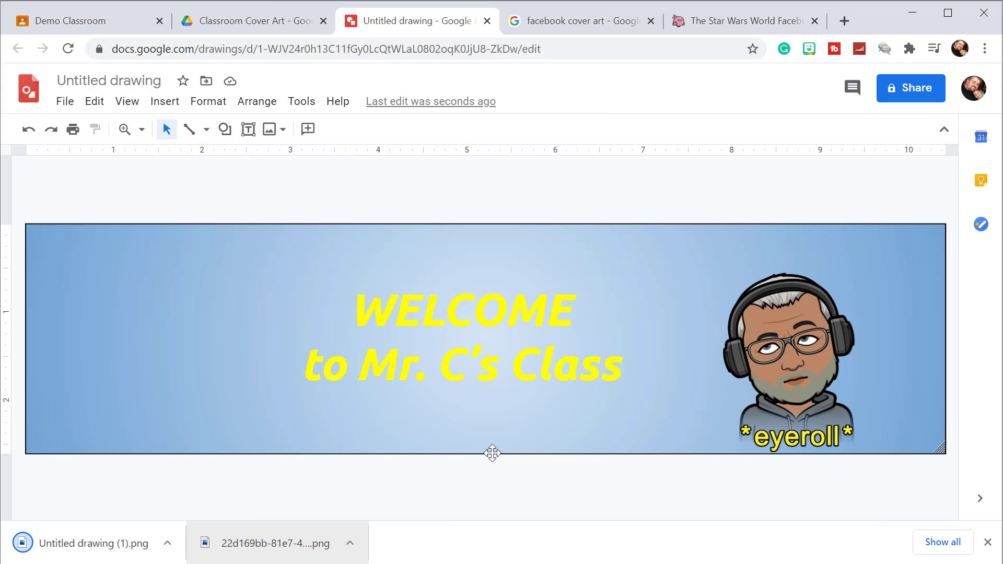
Upload the banner PNG to Demo Classroom, crop over the whole image, and apply it as theme.
click(92, 24)
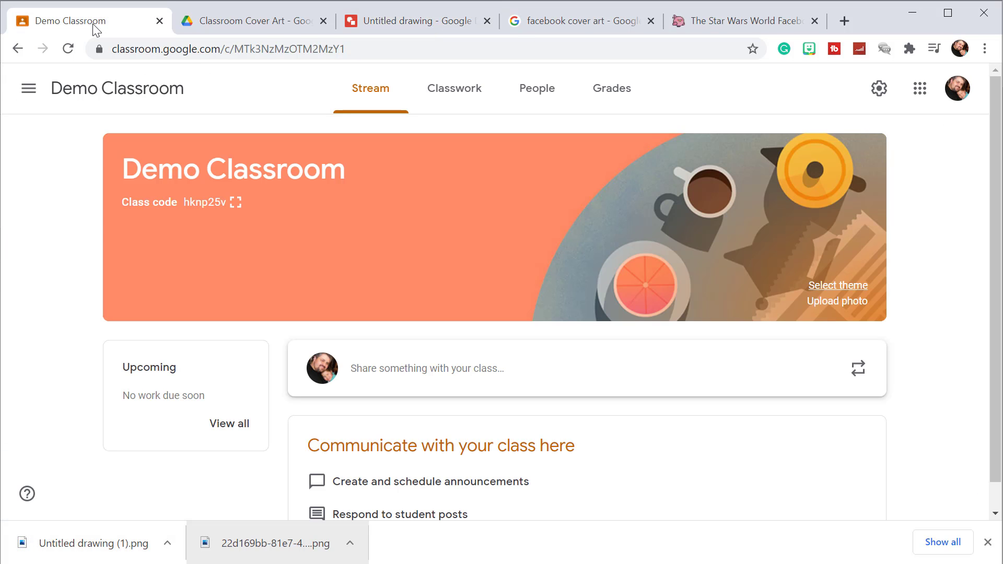
click(821, 308)
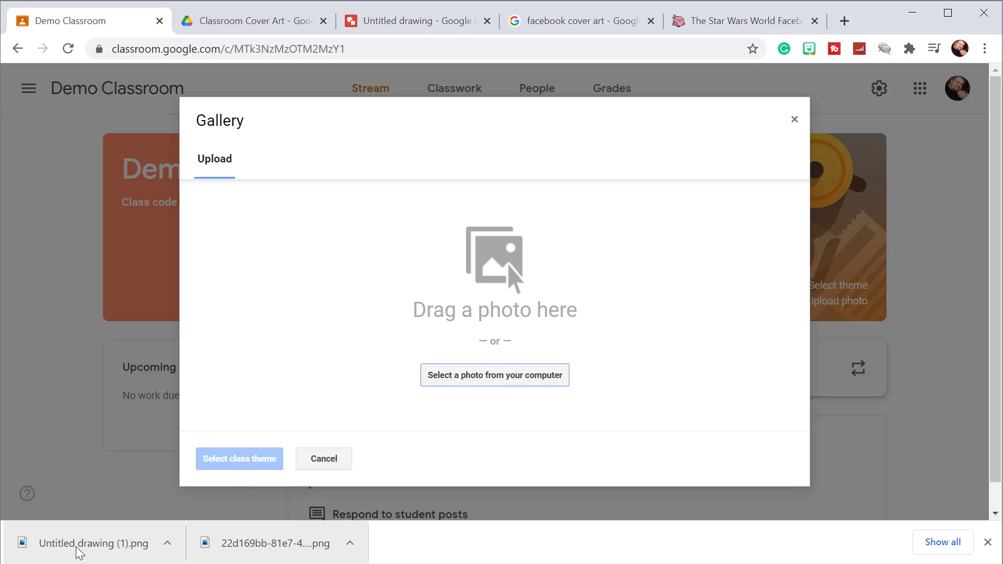
mouse_move(78, 549)
mouse_down()
mouse_move(168, 463)
mouse_move(482, 301)
mouse_up()
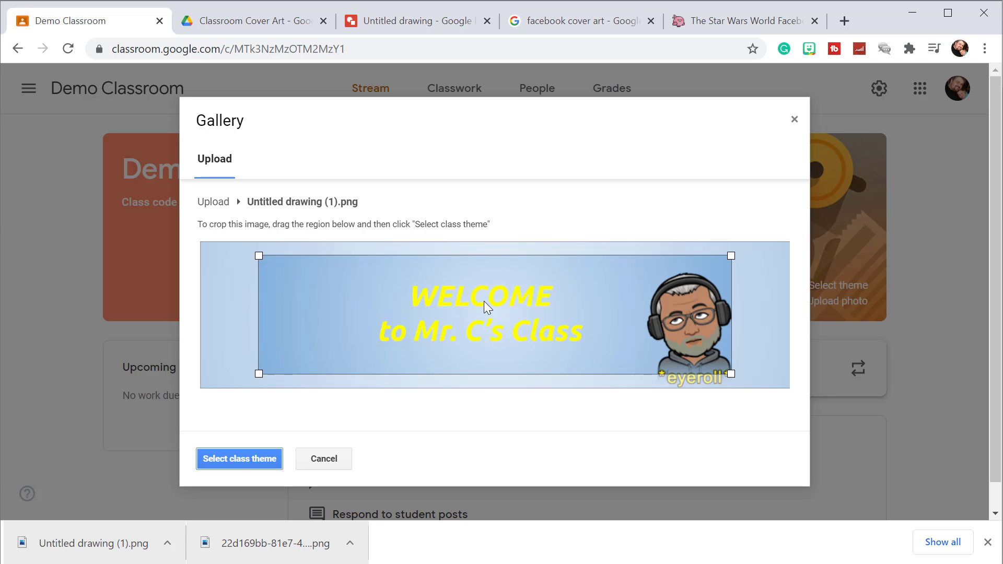
drag(460, 309, 412, 295)
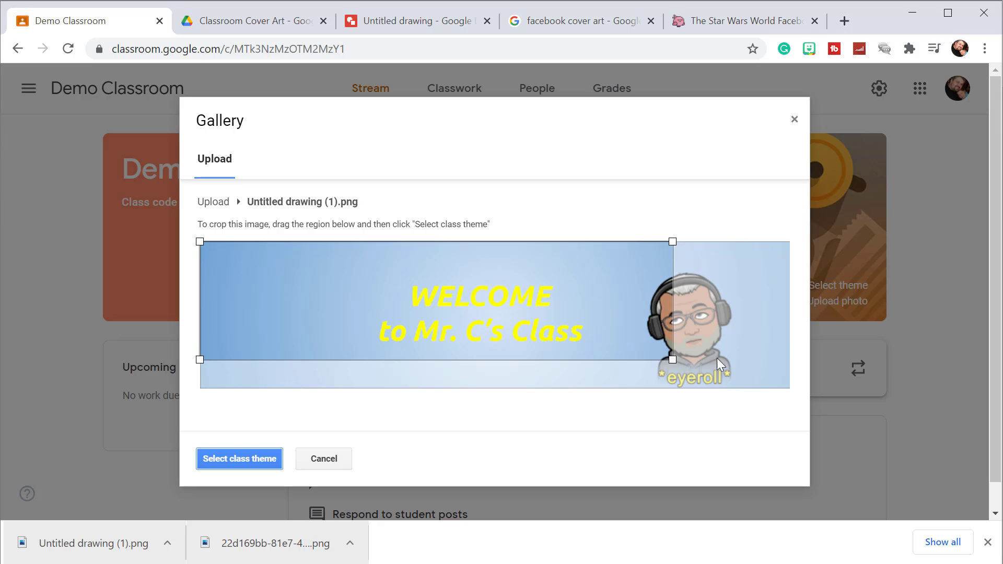
drag(717, 358, 790, 389)
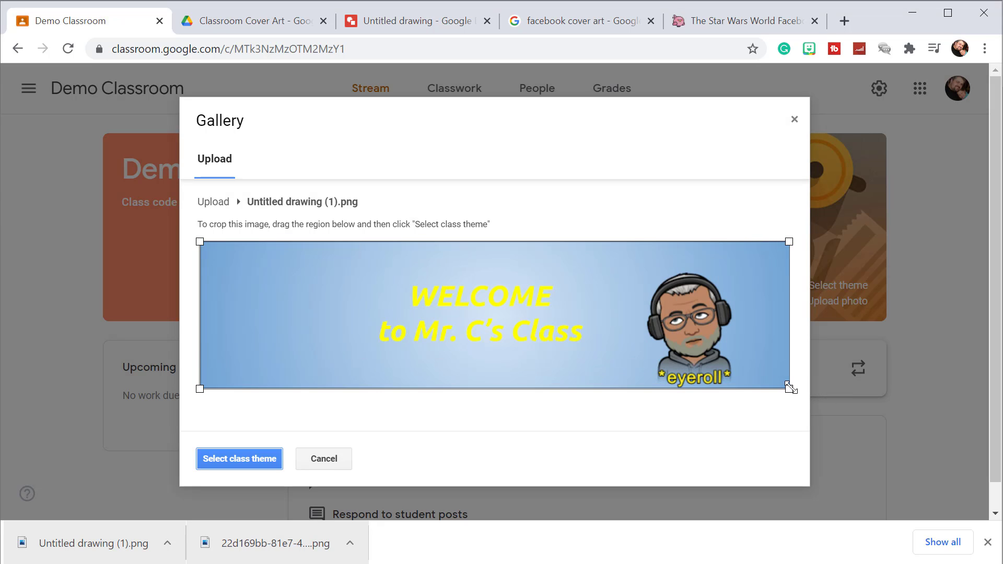
click(261, 459)
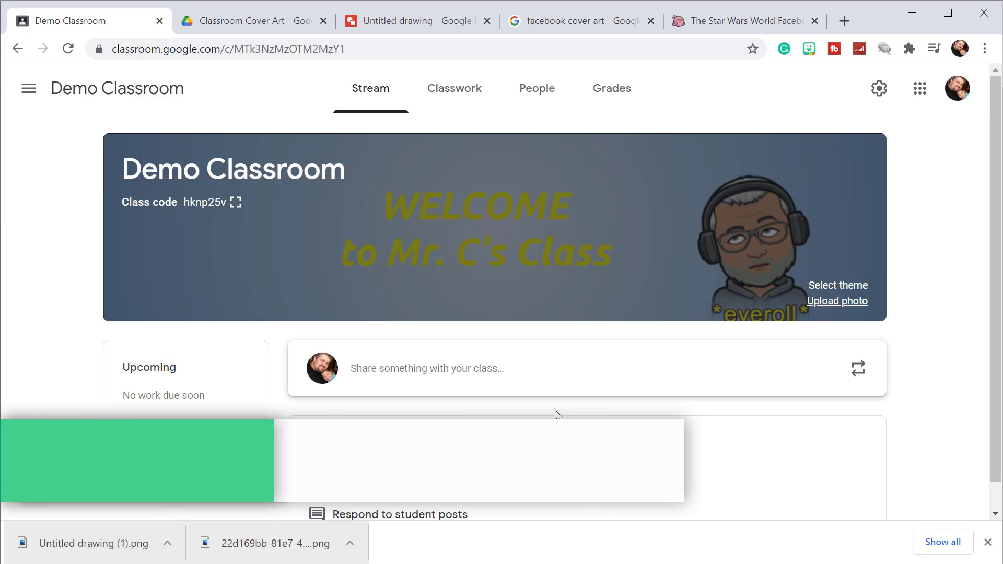
drag(336, 168, 119, 162)
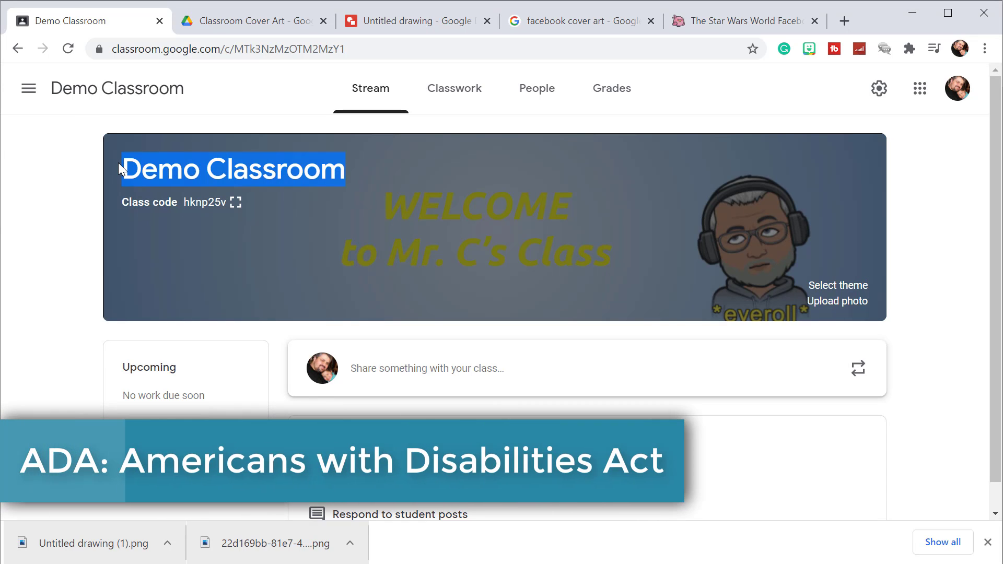
click(411, 174)
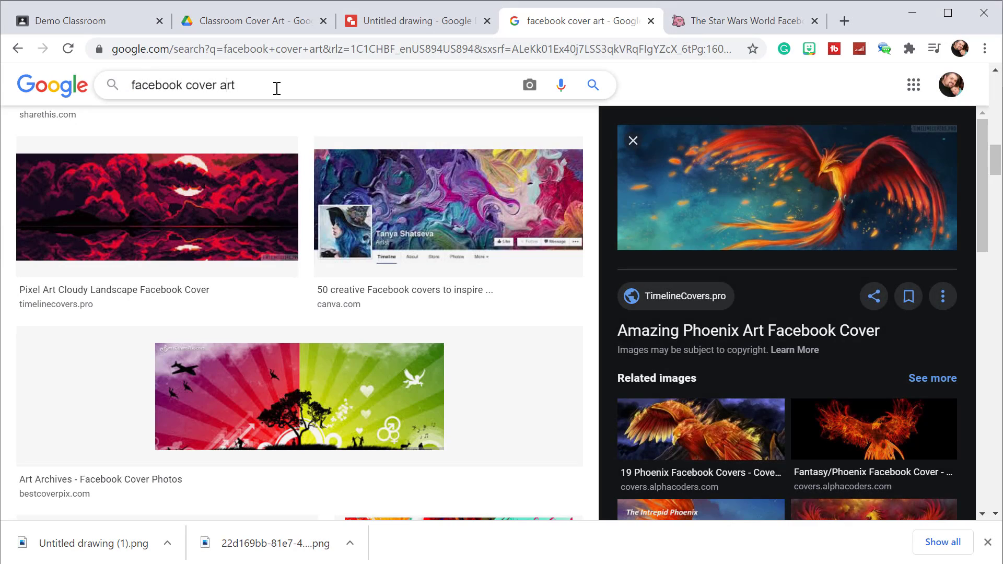
Open The Star Wars World cover page and save its cover image as a JPG to the Desktop.
drag(276, 88, 115, 87)
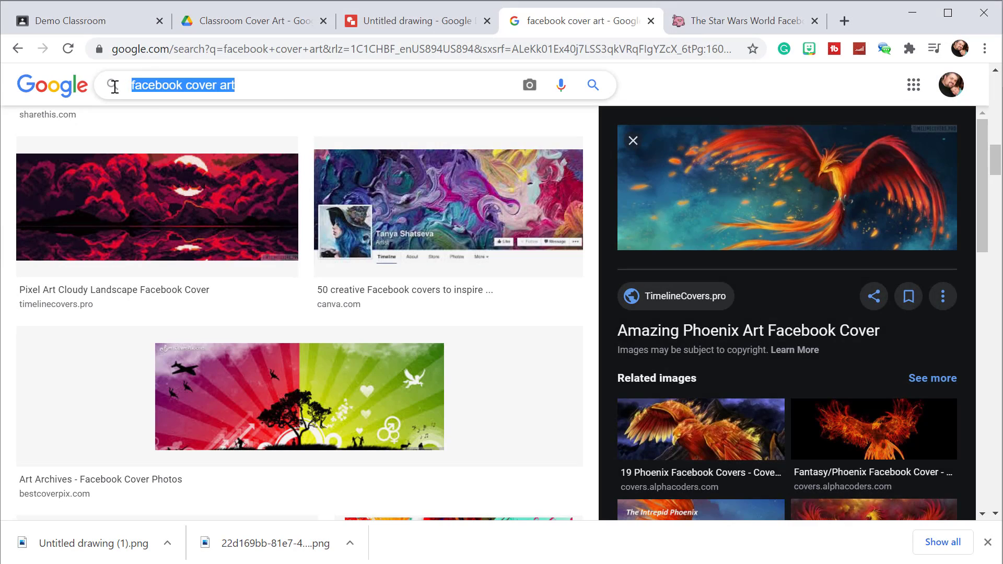
scroll(501, 405, down, 3)
scroll(500, 405, down, 9)
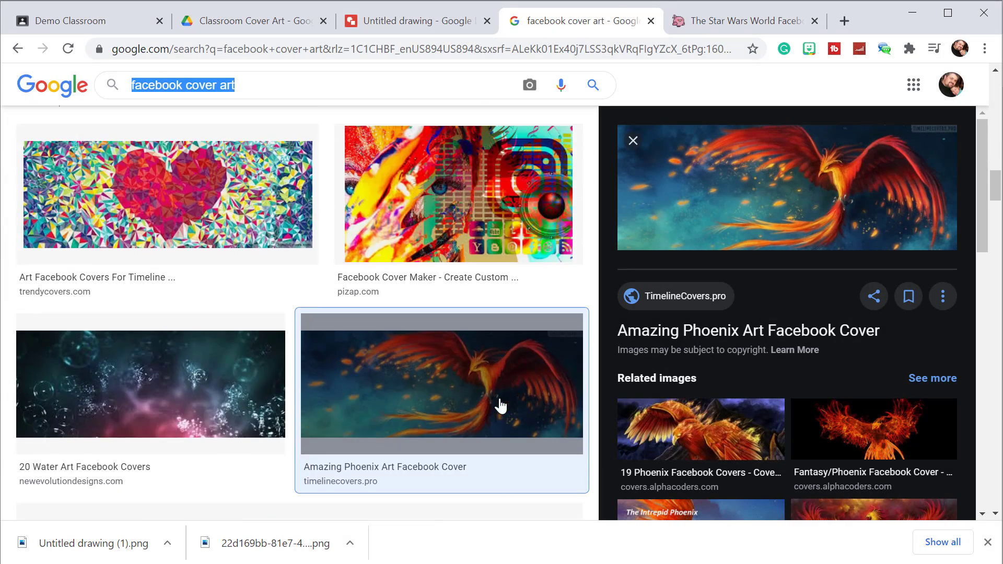
scroll(500, 406, up, 7)
scroll(499, 405, up, 6)
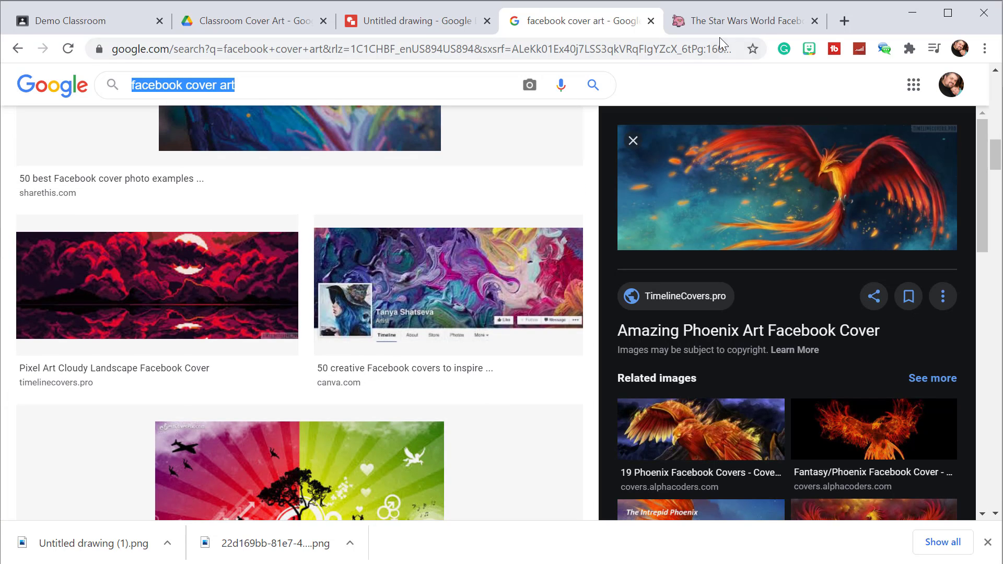
click(727, 27)
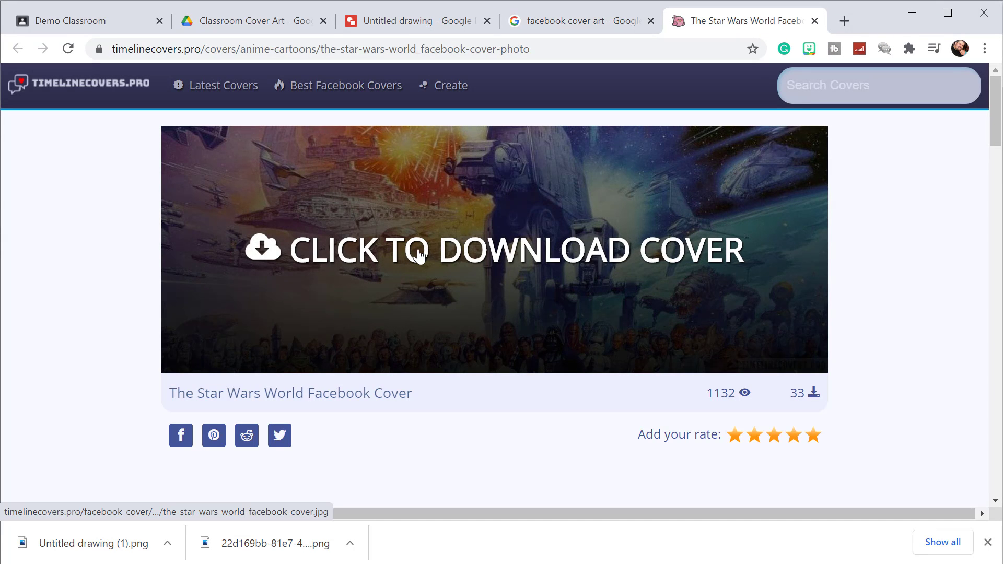
click(466, 259)
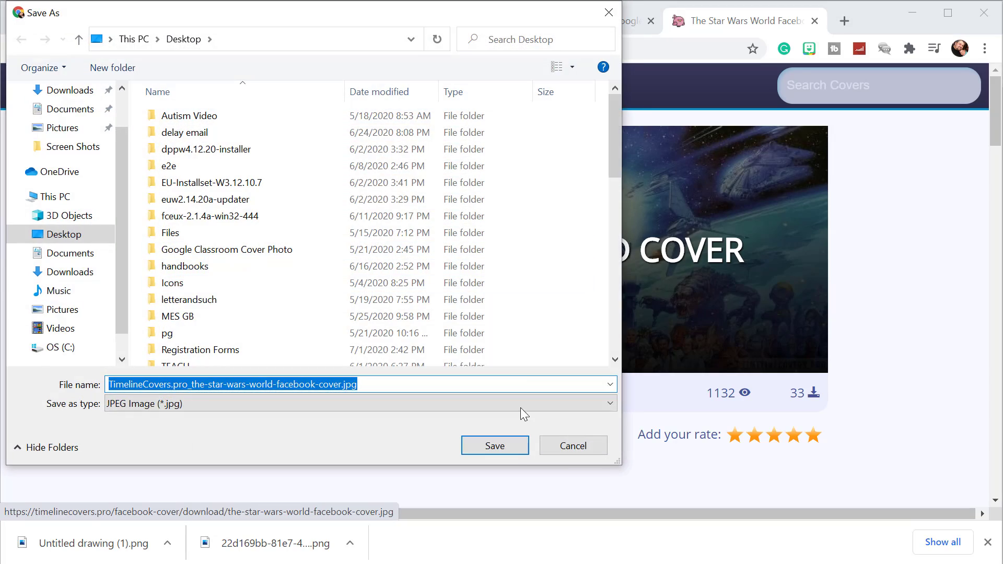
click(495, 446)
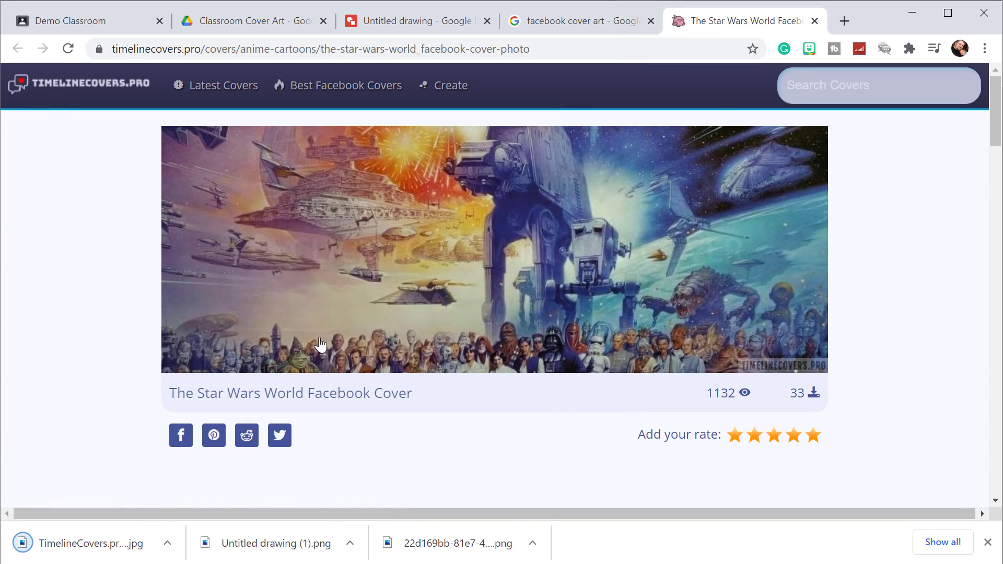
Upload the Star Wars JPG to Demo Classroom, crop its upper strip, and apply it as theme.
click(106, 31)
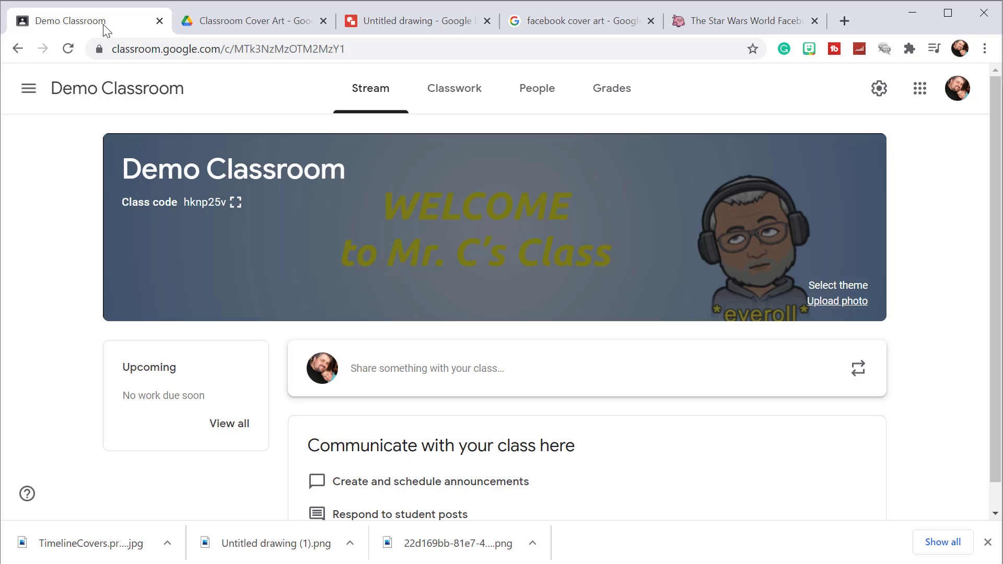
click(830, 308)
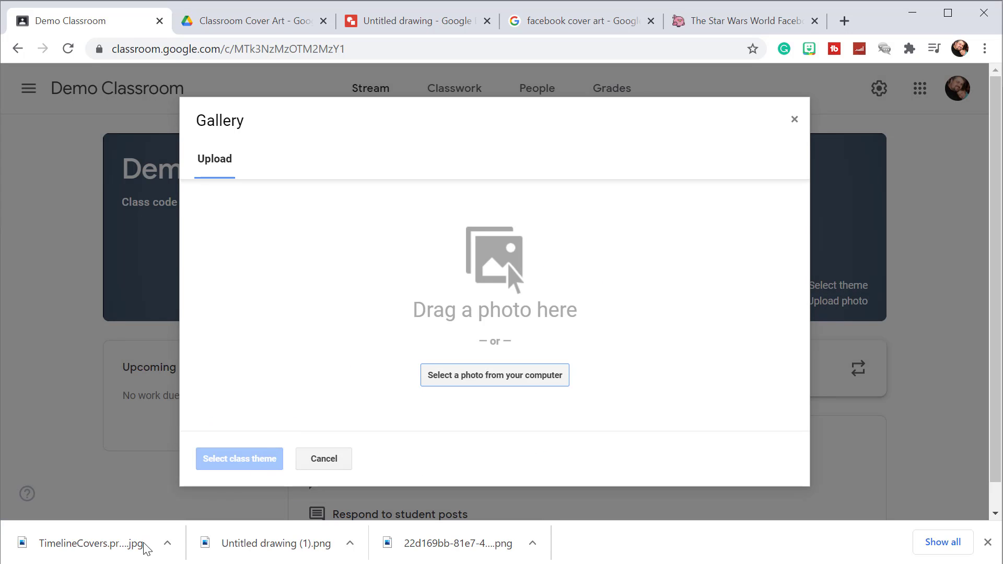
drag(99, 557, 443, 257)
drag(678, 336, 721, 390)
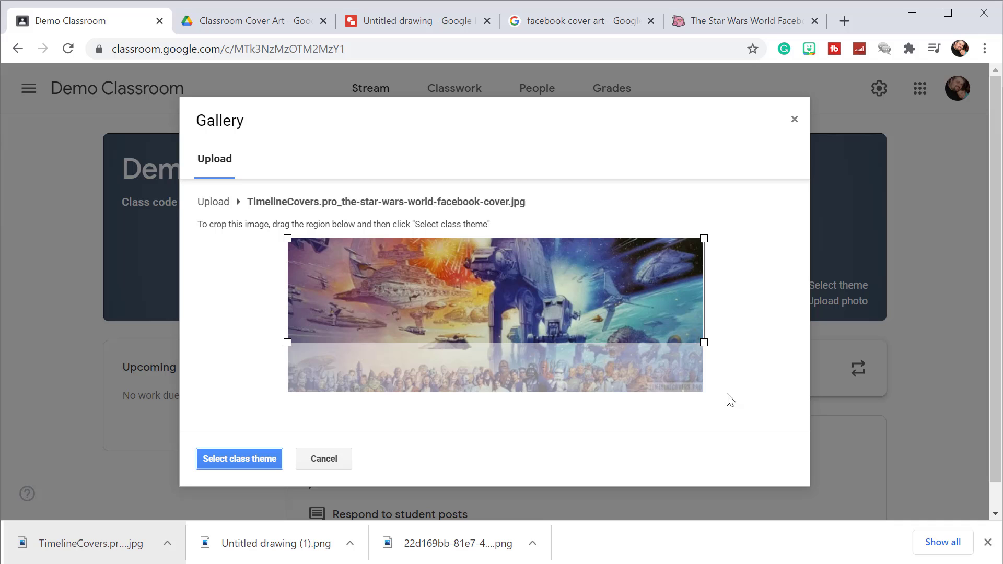
drag(663, 320, 679, 297)
mouse_move(559, 291)
mouse_down()
mouse_move(576, 306)
mouse_move(577, 292)
mouse_up()
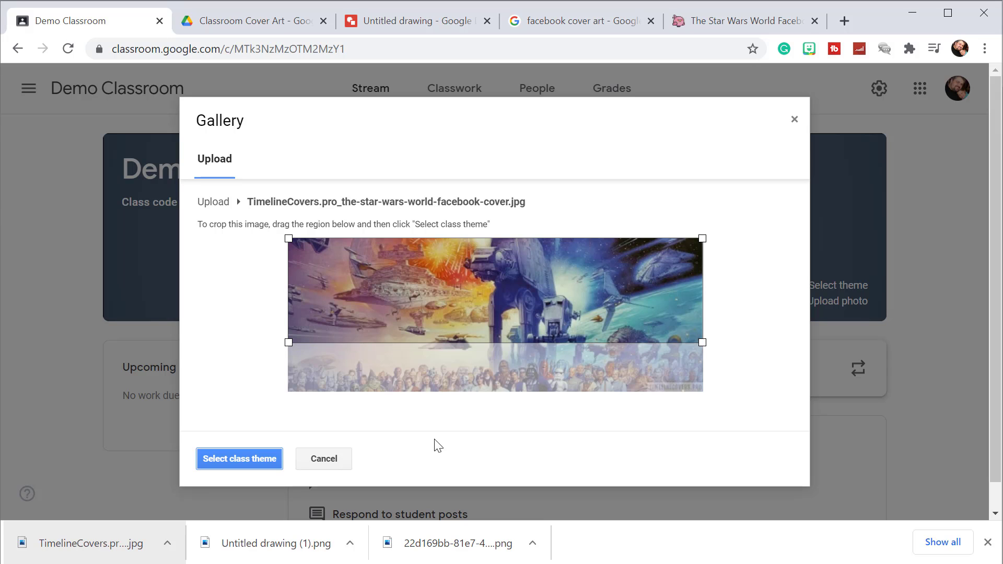
click(239, 459)
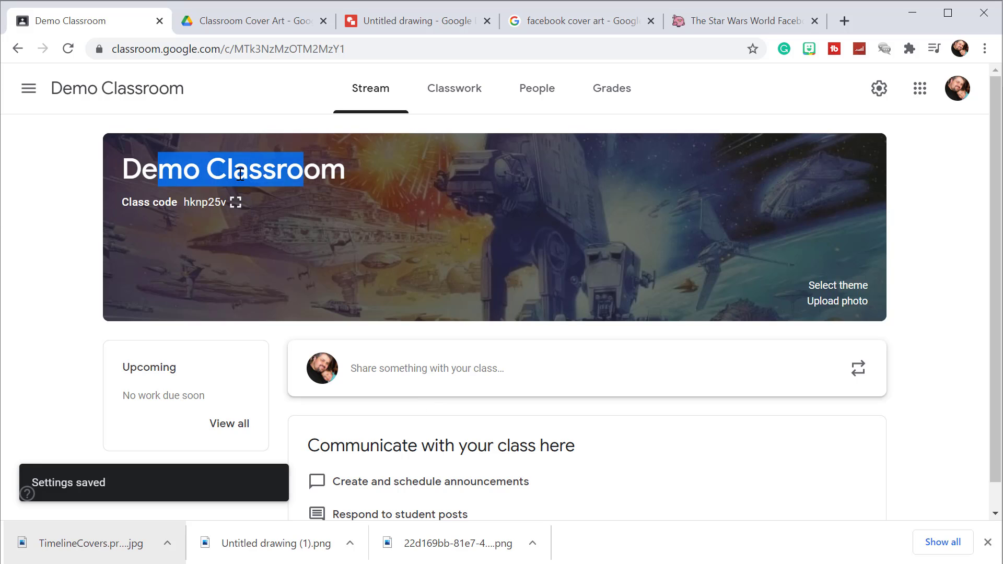
Paste 'Office Hours Monday, Wednesday, Friday 3:15-4:15' as the class section and save.
click(879, 89)
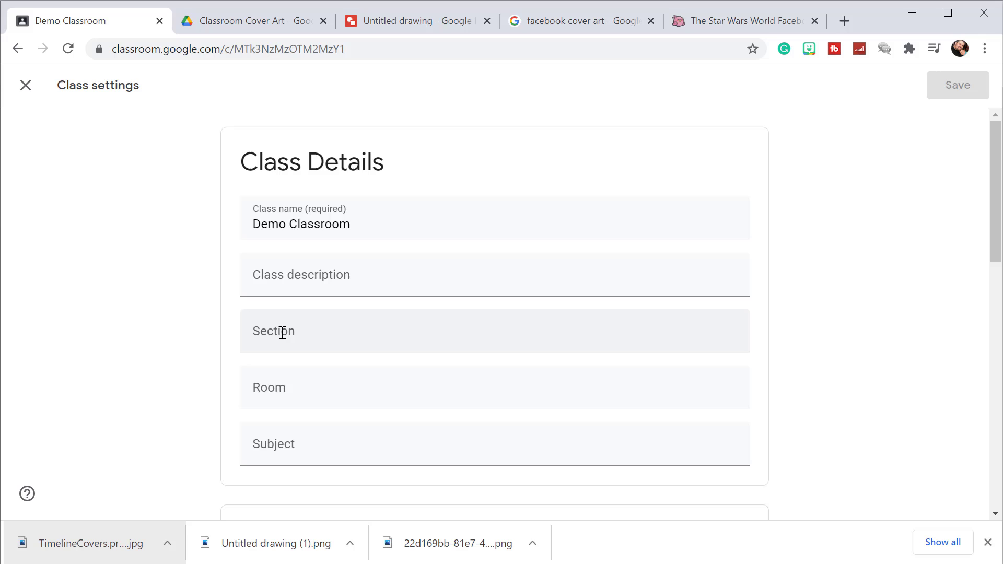
click(264, 342)
text(Office Hours Monday, Wednesday, Friday 3:15-4:15)
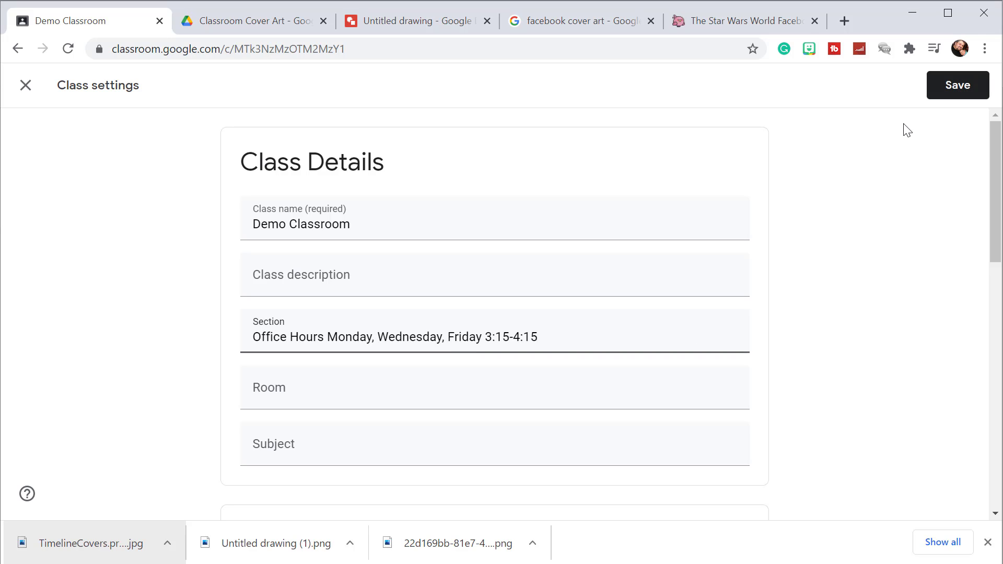
click(954, 97)
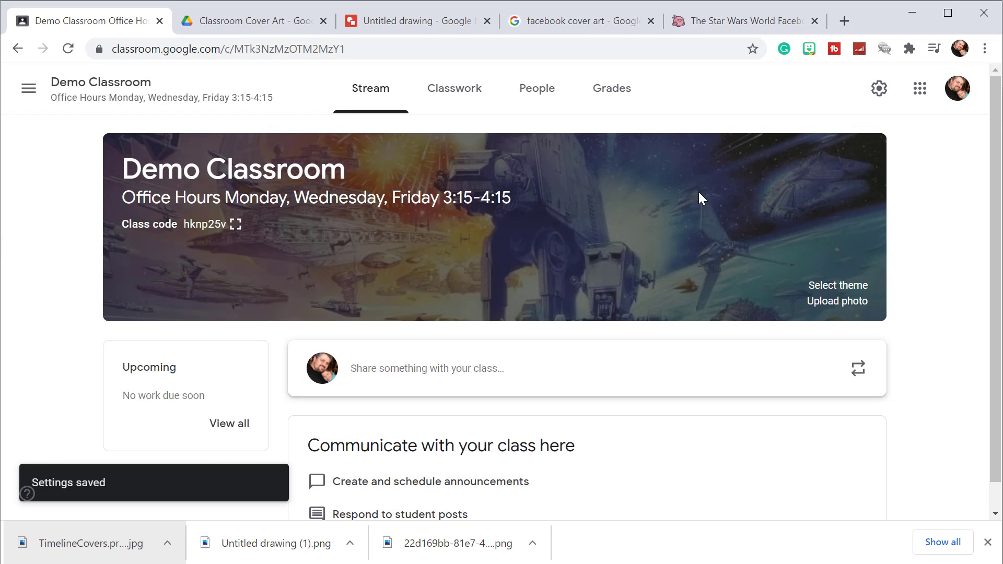
Highlight the office hours subtitle under the class name on the banner, then deselect it.
drag(519, 198, 168, 200)
drag(517, 197, 126, 198)
click(234, 197)
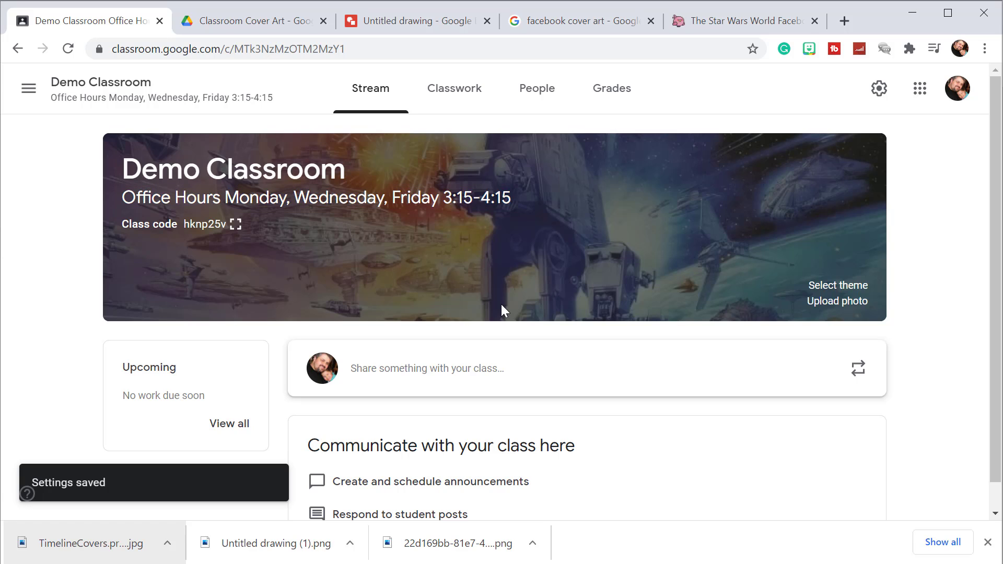